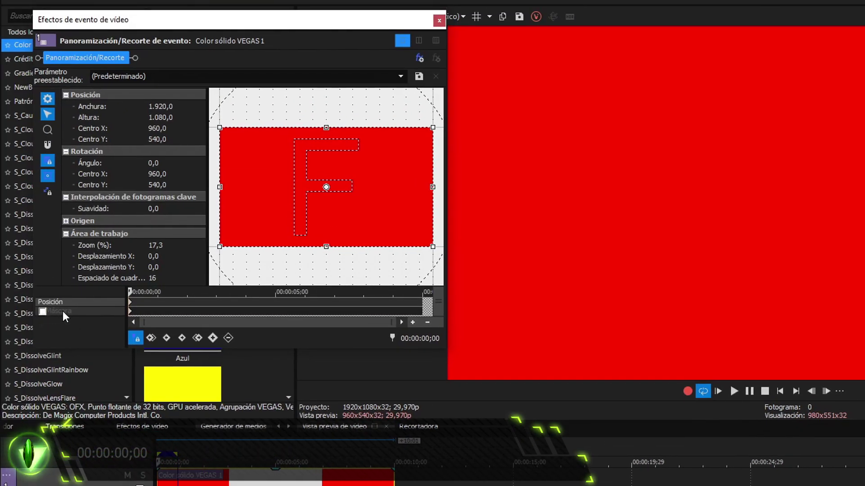
Select the Máscara row in Event Pan/Crop and tick it to enable the mask
click(63, 311)
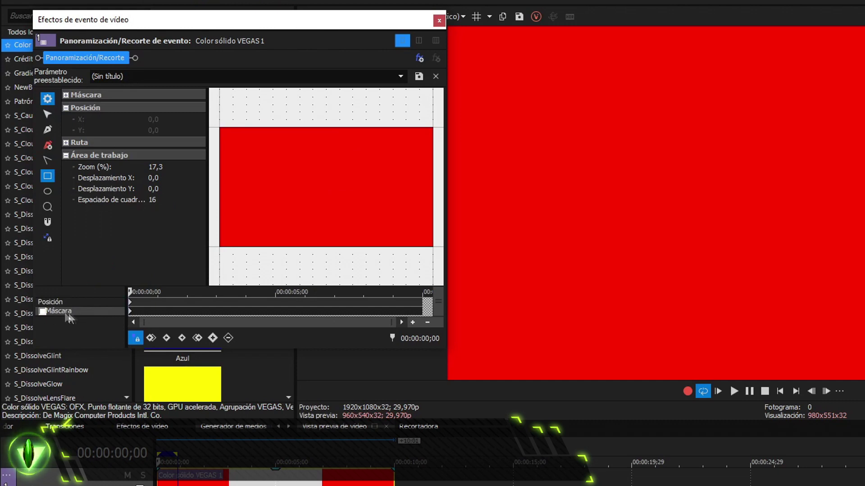
click(42, 313)
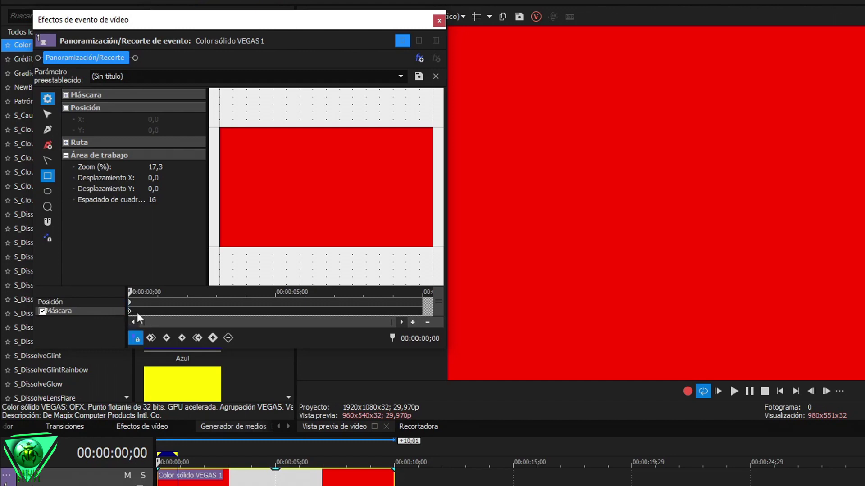
click(180, 309)
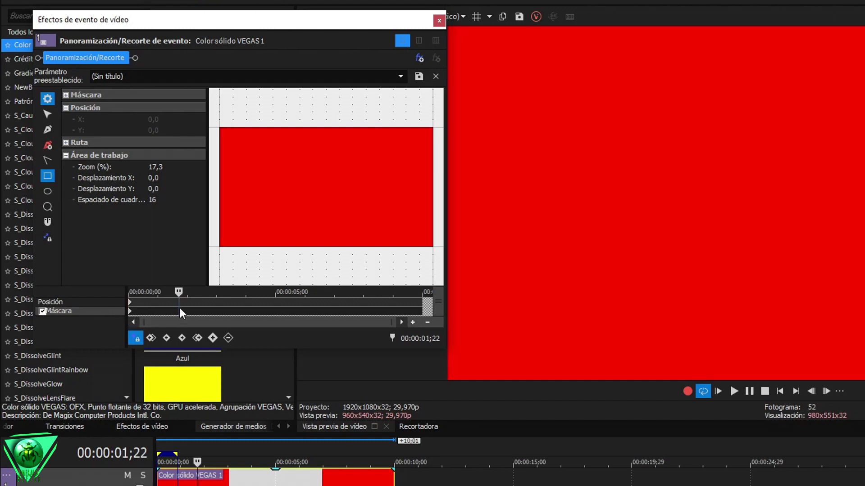
click(212, 338)
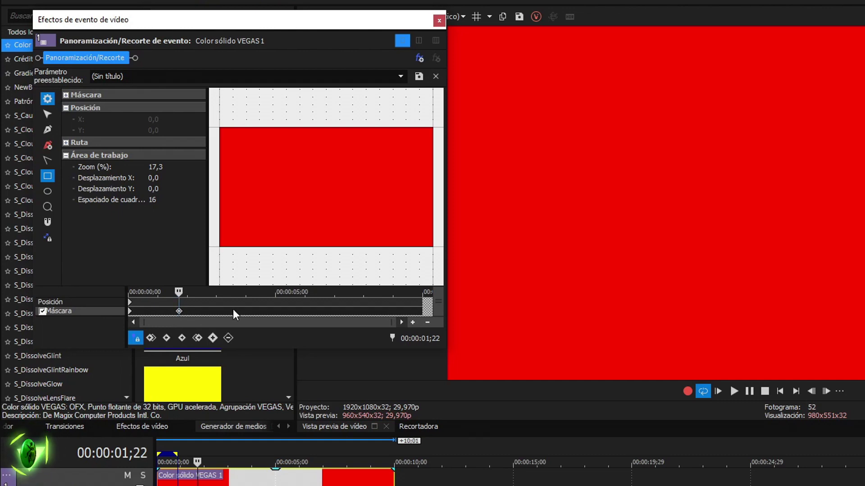
double_click(233, 311)
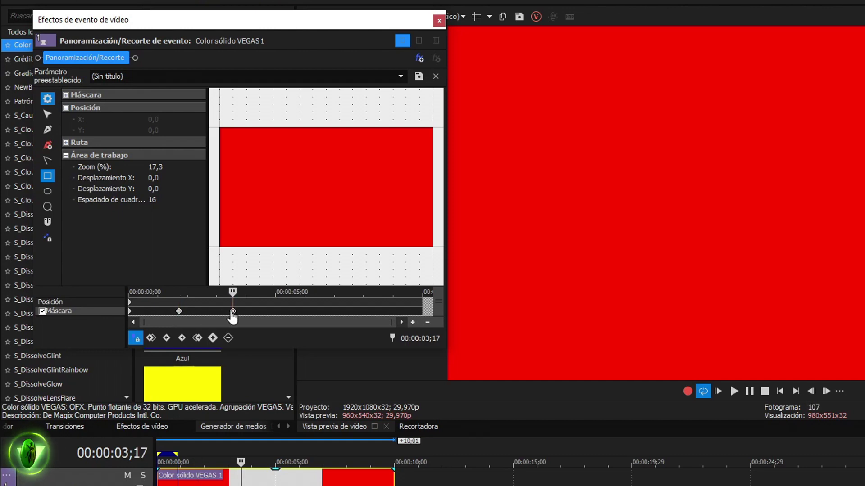
double_click(277, 312)
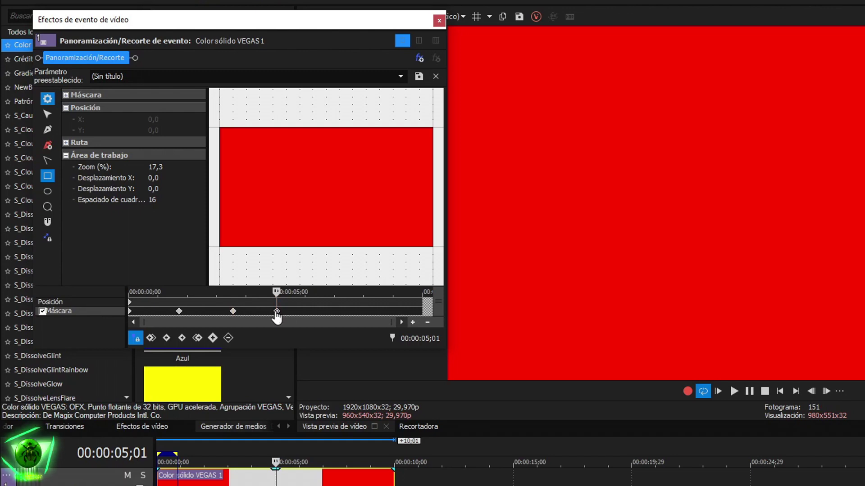
drag(276, 312, 259, 315)
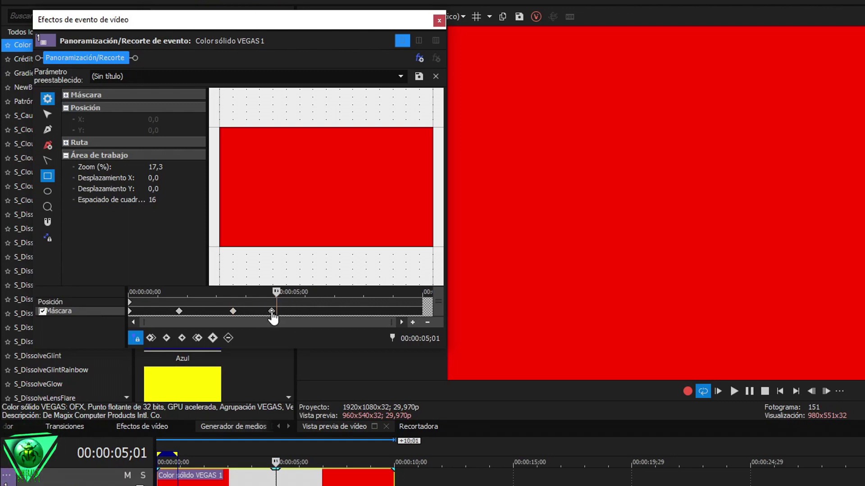
click(179, 312)
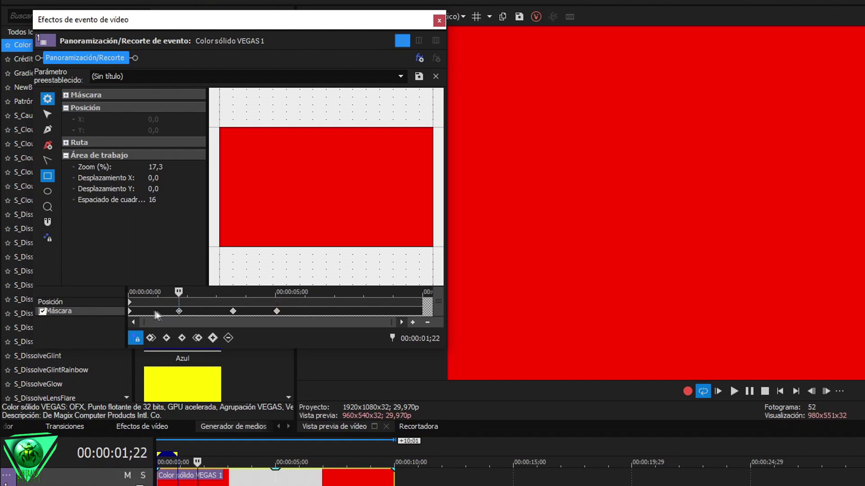
drag(179, 312, 159, 312)
click(233, 312)
drag(233, 312, 183, 312)
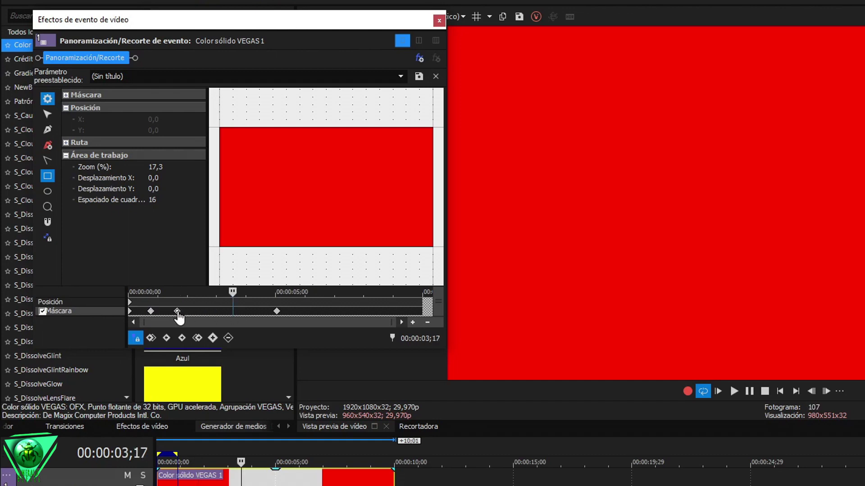
click(276, 312)
drag(275, 312, 202, 312)
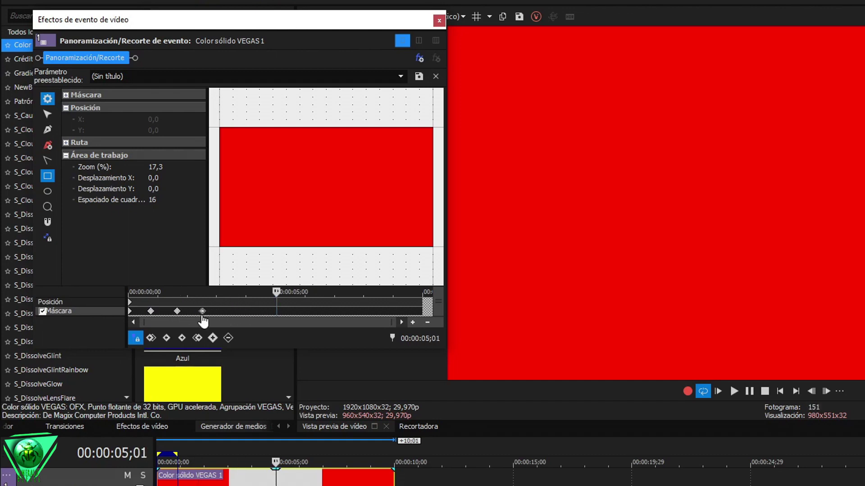
click(199, 312)
click(177, 312)
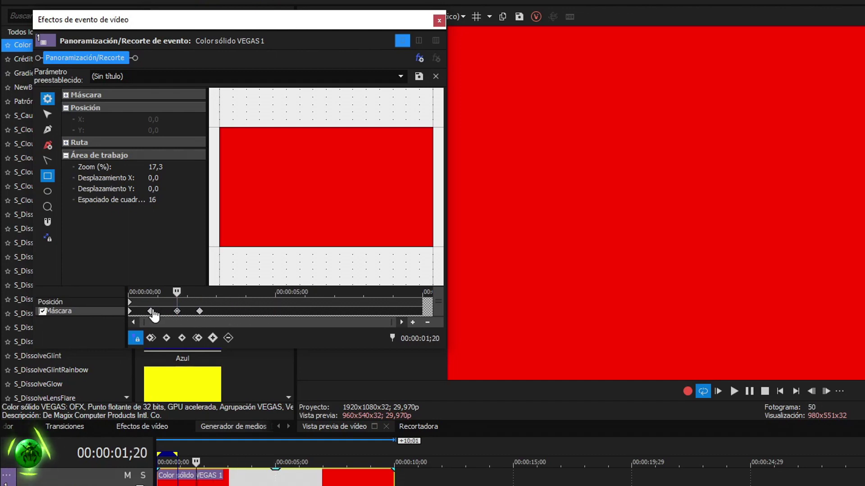
click(151, 311)
click(131, 311)
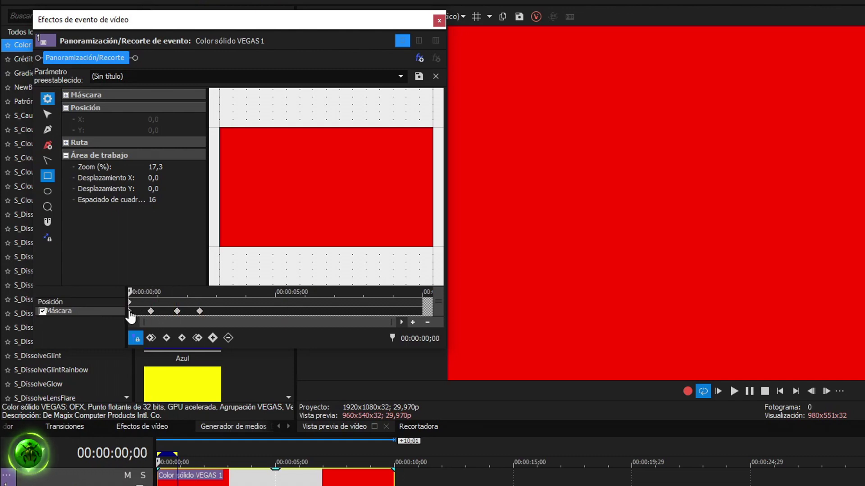
drag(177, 312, 146, 312)
drag(199, 312, 257, 311)
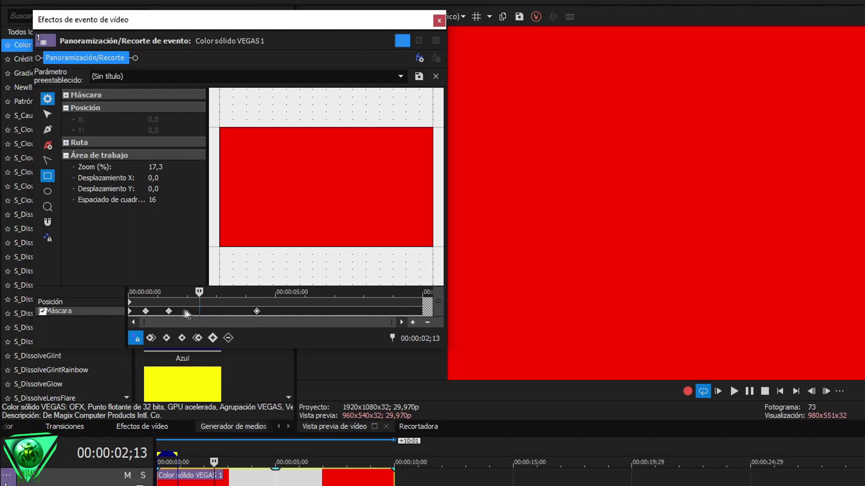
drag(169, 311, 207, 312)
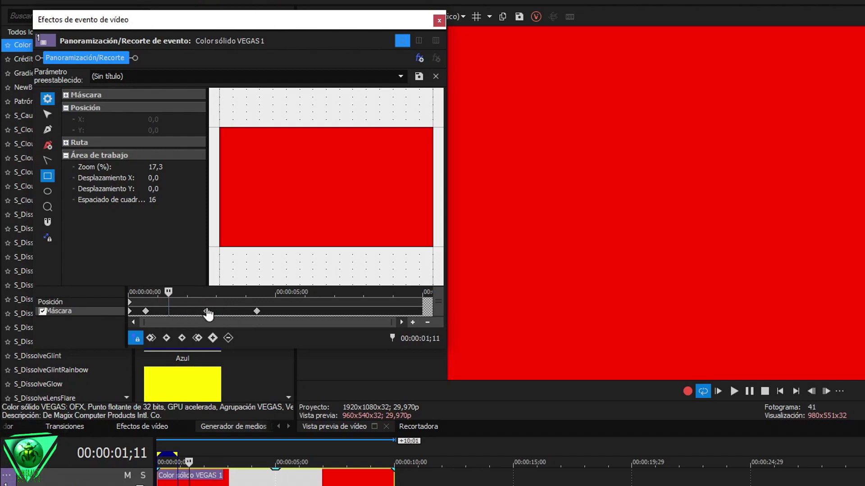
click(146, 312)
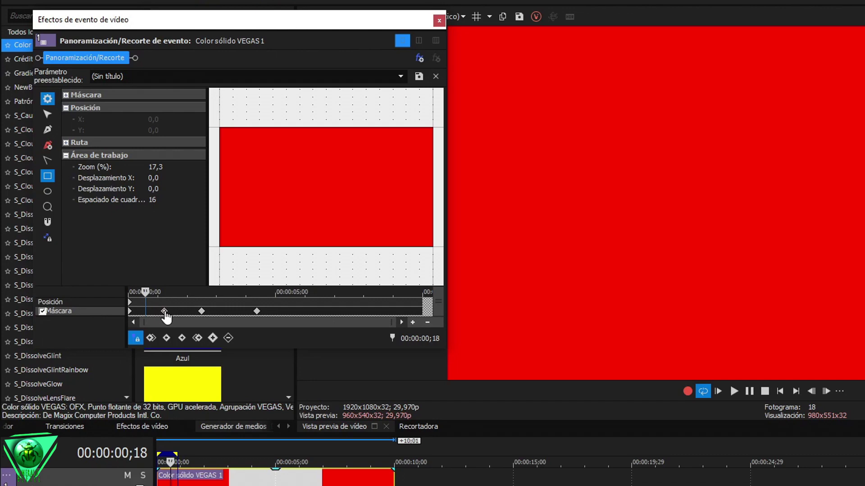
click(257, 312)
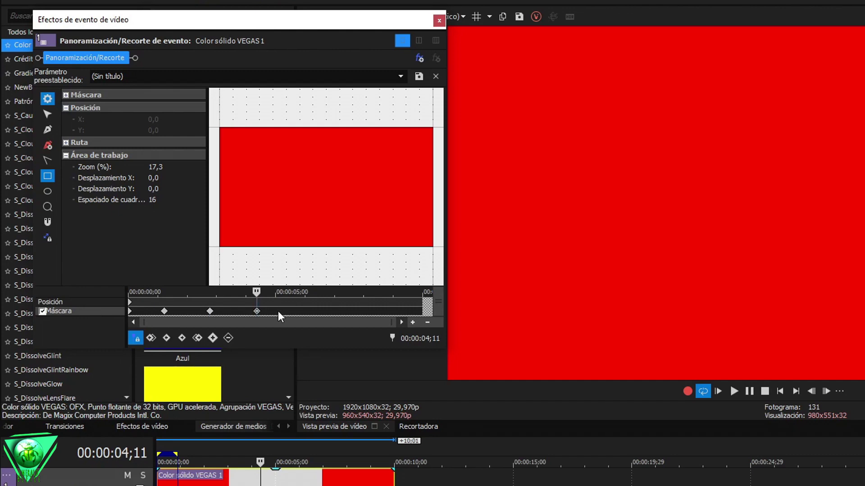
drag(279, 311, 155, 312)
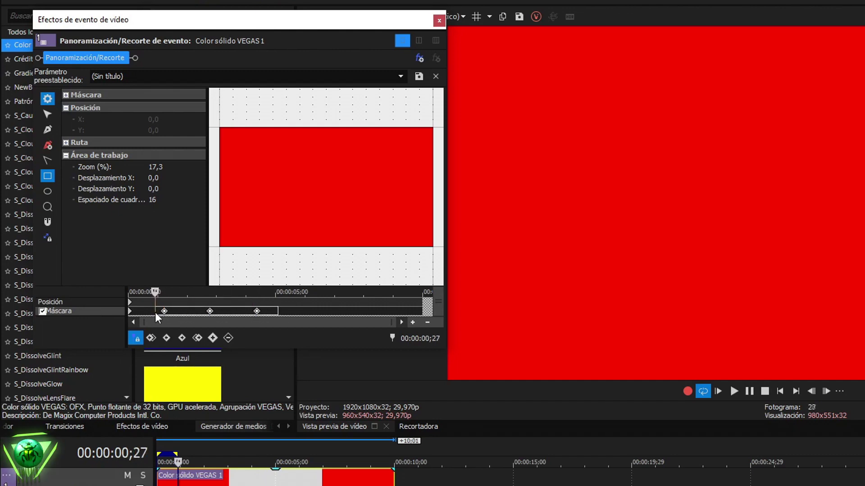
key(Delete)
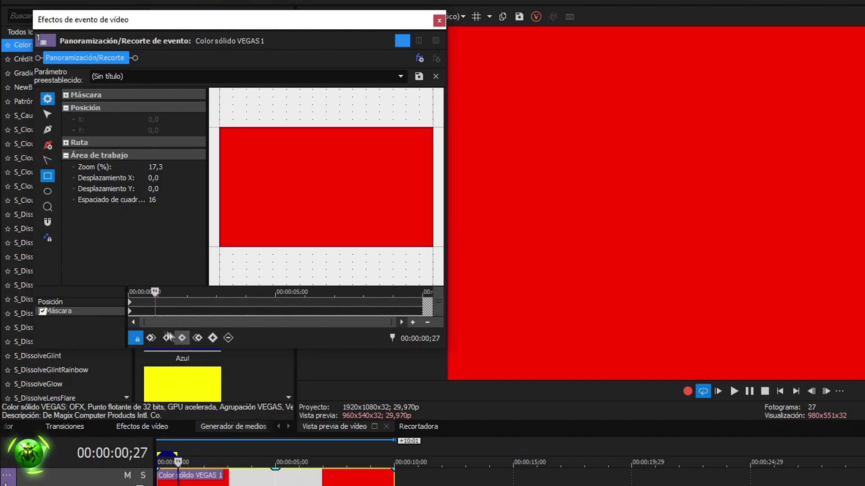
click(130, 312)
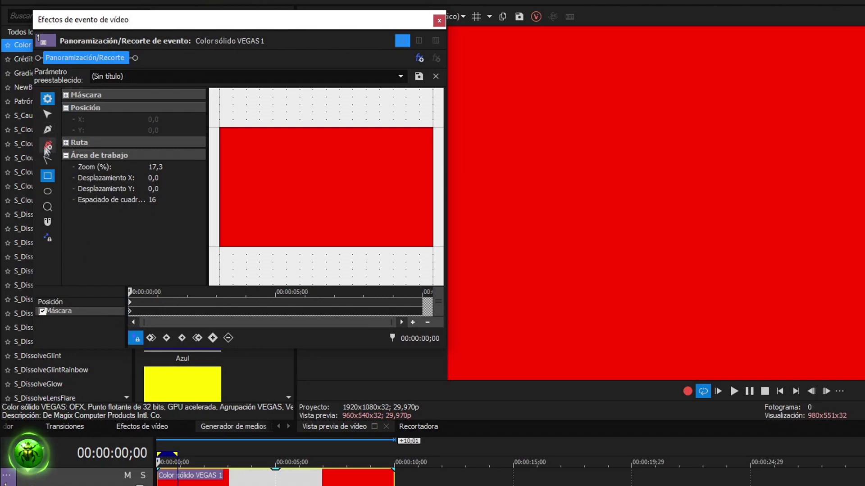
click(49, 114)
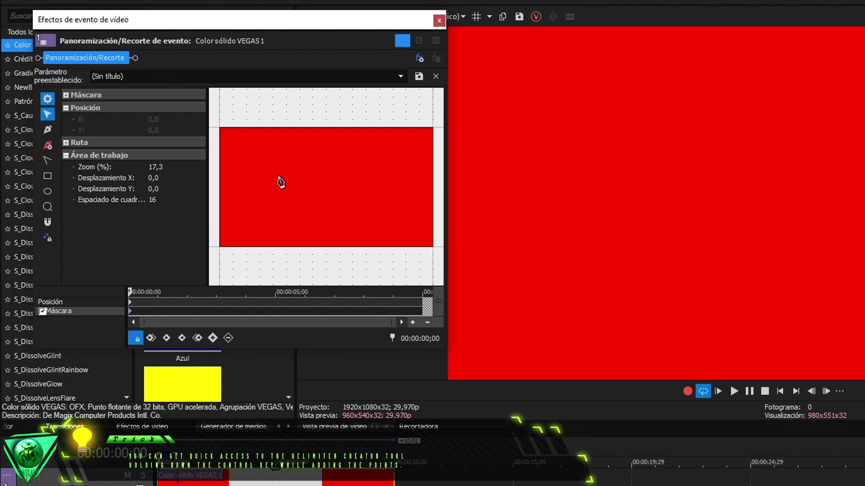
Switch to the Normal Edit tool, then to the Anchor Creation pen tool for a freeform mask
click(51, 114)
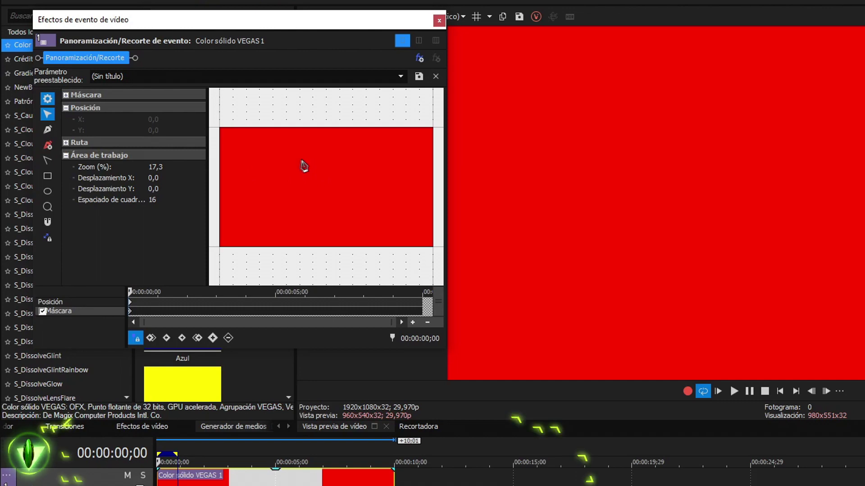
click(47, 130)
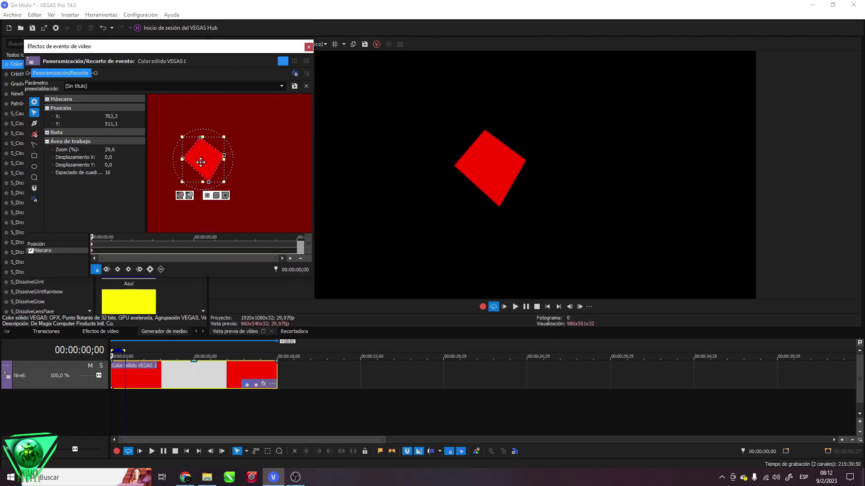
Select the red square mask so its corner points can be edited
scroll(245, 179, up, 3)
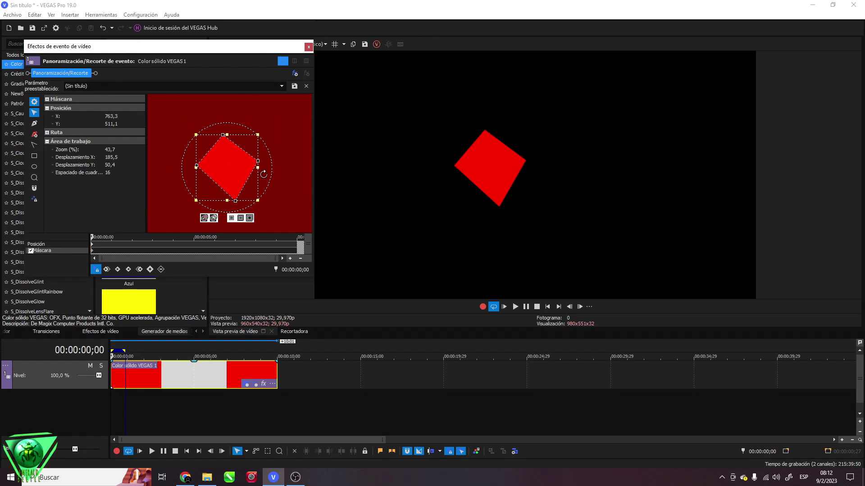
click(280, 180)
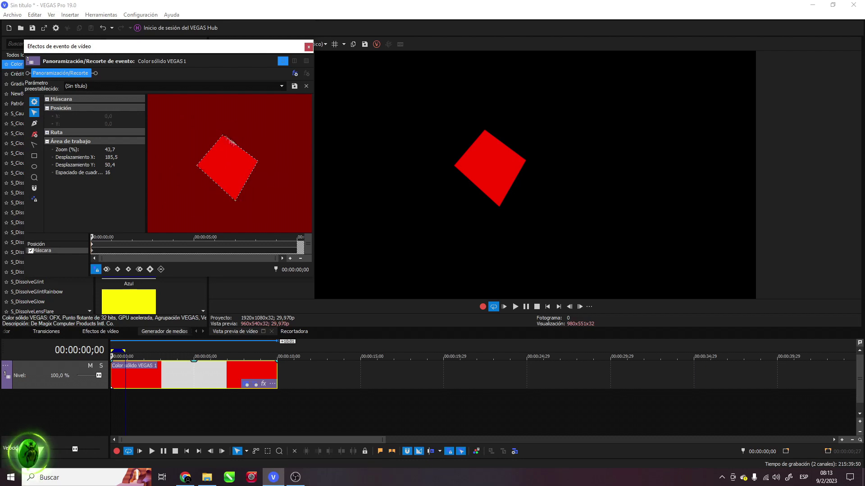
click(255, 174)
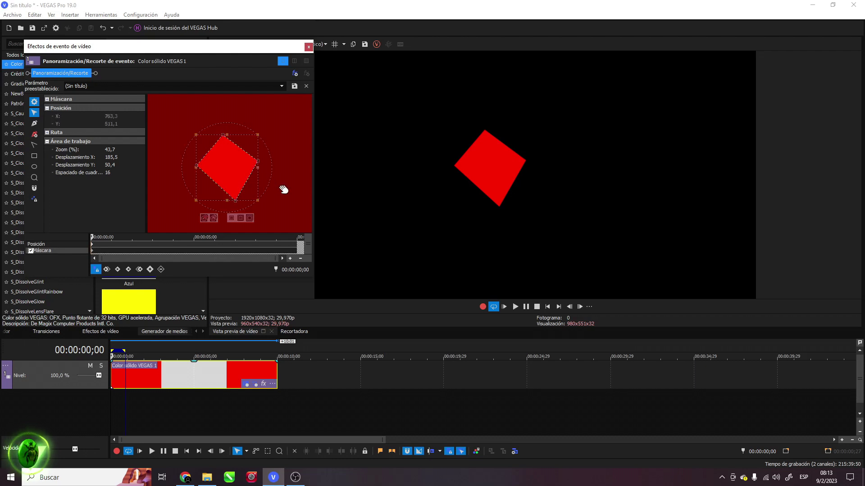
click(284, 187)
click(250, 178)
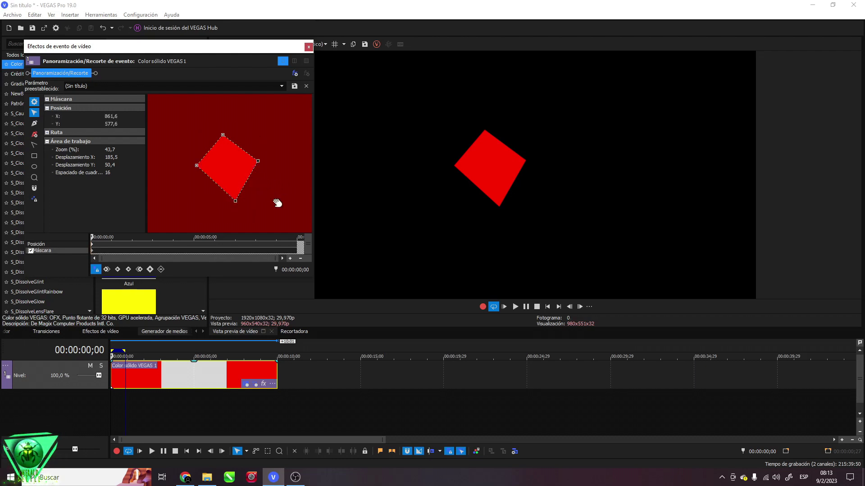
Drag the corners into a diamond, then remove anchors to cut it down to a triangle
drag(236, 202, 228, 208)
drag(194, 167, 255, 165)
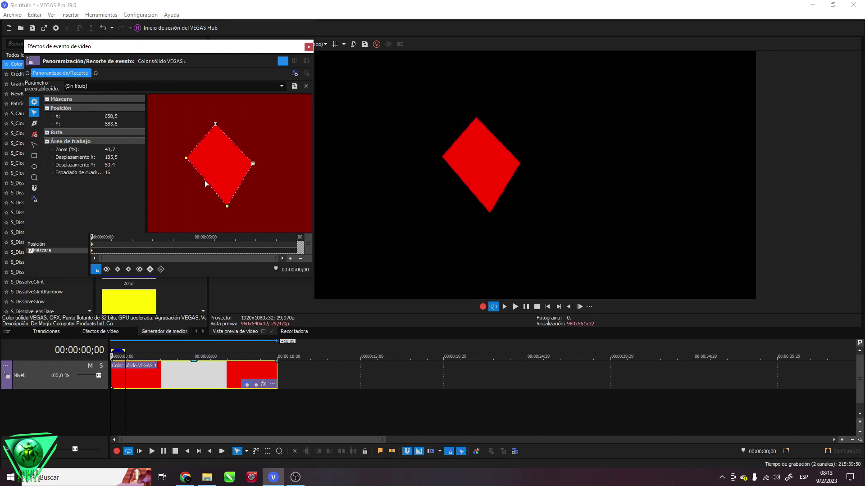
mouse_move(228, 207)
mouse_down()
mouse_move(198, 212)
mouse_move(236, 209)
mouse_move(233, 199)
mouse_up()
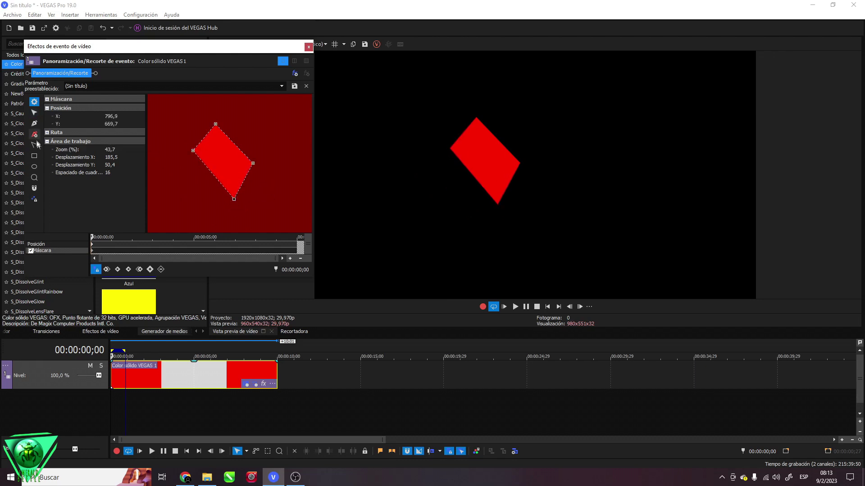
click(234, 200)
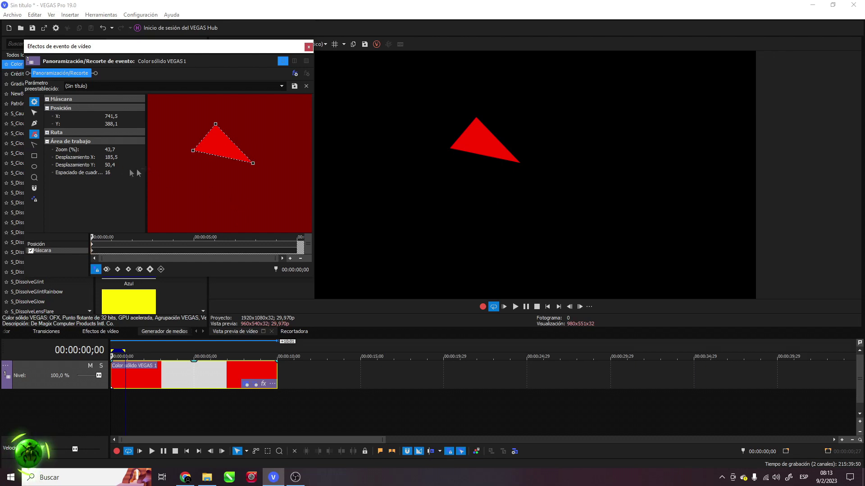
click(193, 150)
Close the new path into a diamond mask and add two more small diamonds beside it
click(216, 125)
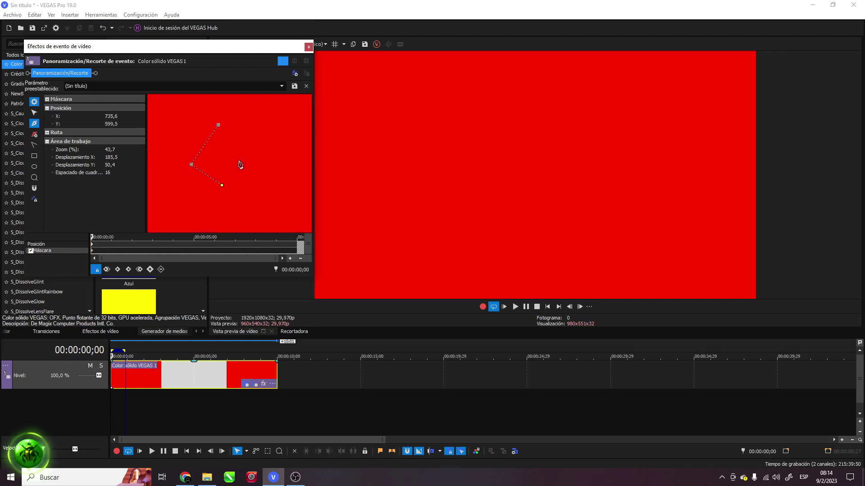
click(219, 126)
drag(216, 151, 220, 155)
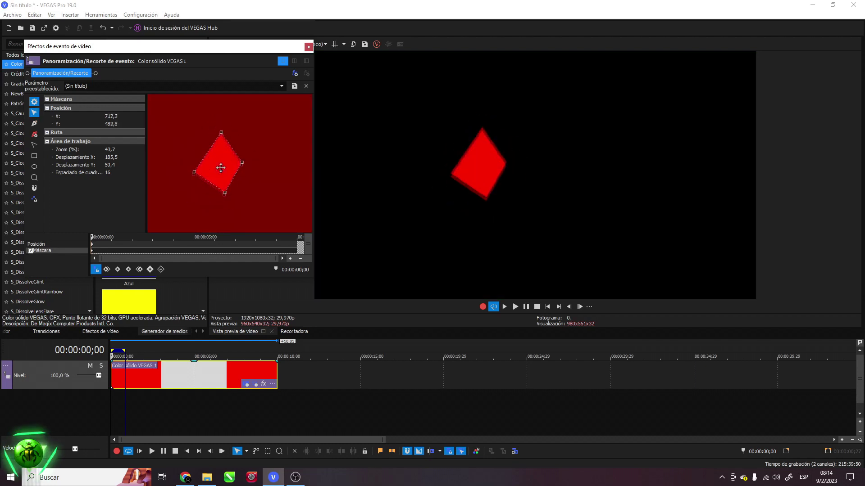
click(265, 182)
click(275, 191)
click(263, 178)
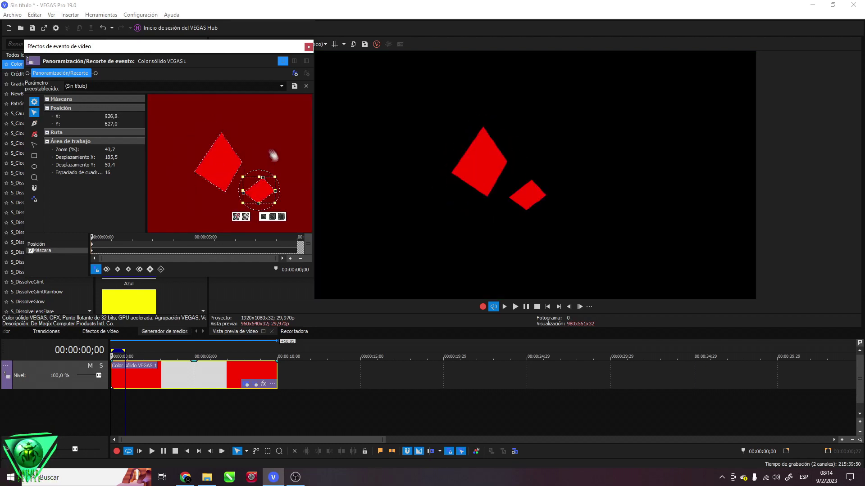
click(276, 151)
click(266, 138)
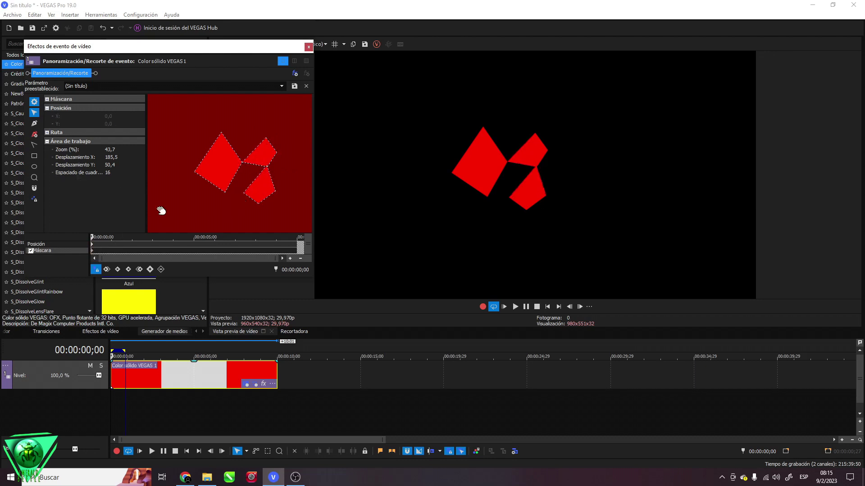
Draw a rectangle mask, then select all mask shapes, shift them and delete them
drag(158, 144, 188, 163)
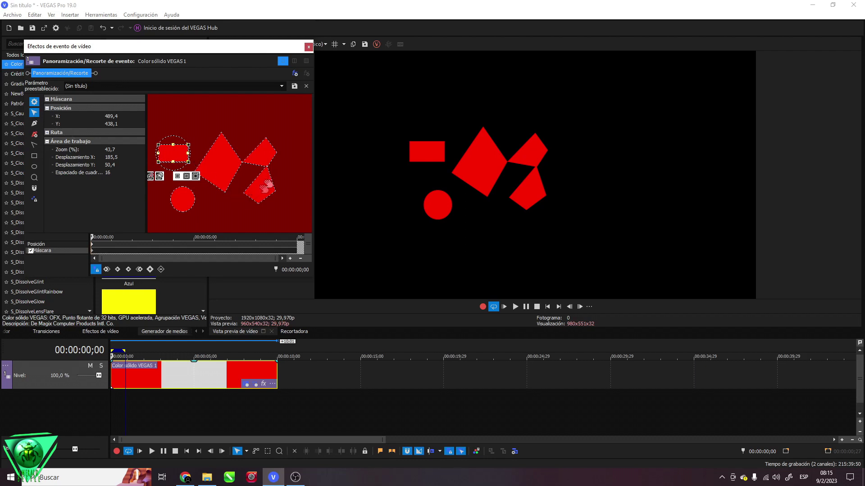
mouse_move(285, 127)
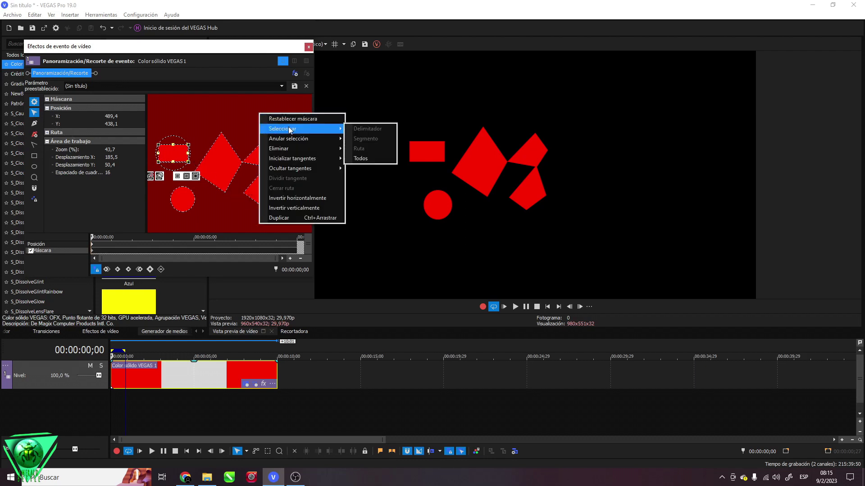
click(362, 159)
mouse_move(226, 168)
mouse_down()
mouse_move(221, 140)
mouse_move(231, 163)
mouse_up()
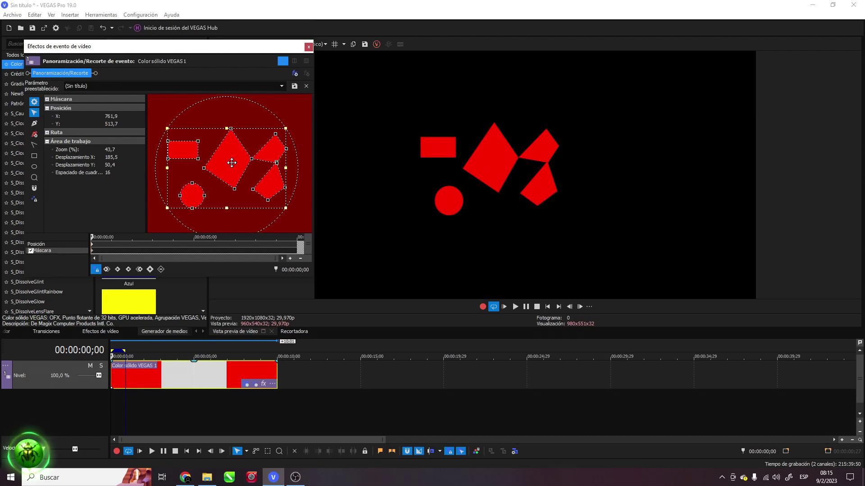
key(Delete)
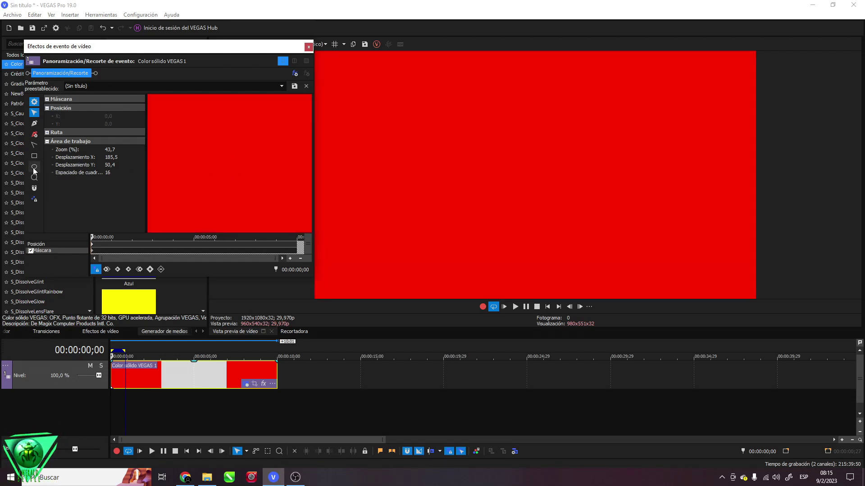
Draw a small ellipse mask near the centre and move it using the X/Y movement lock
drag(207, 151, 216, 157)
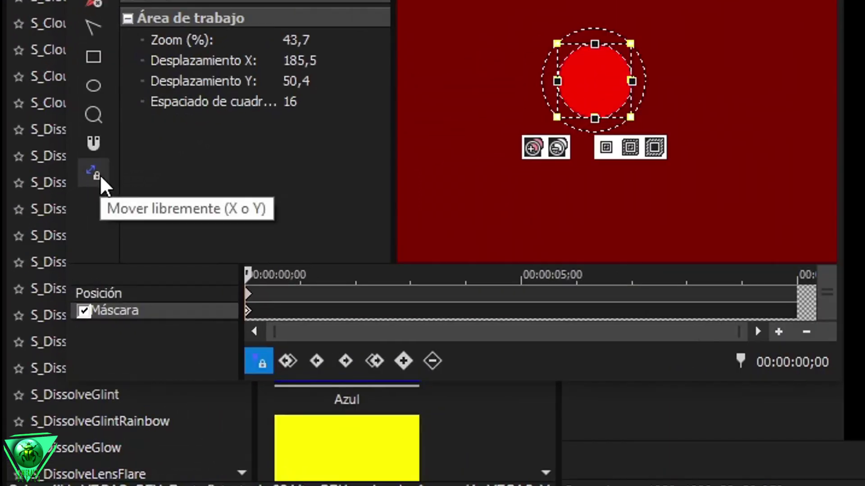
click(96, 175)
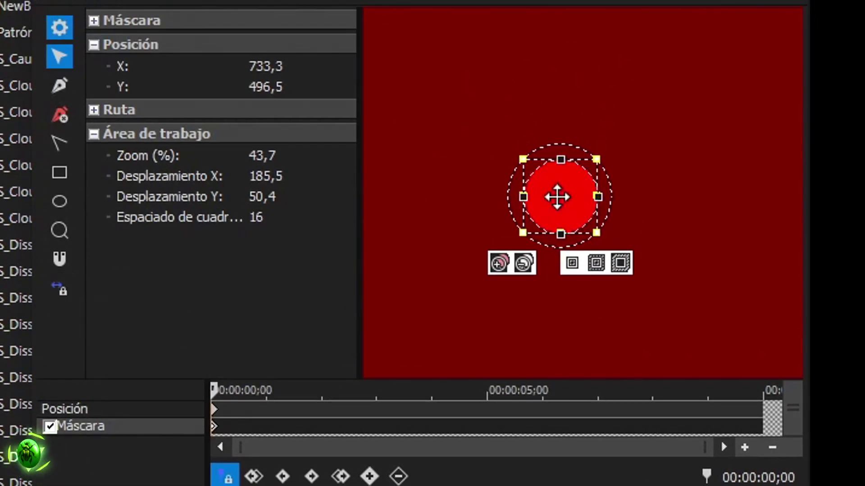
drag(560, 196, 588, 272)
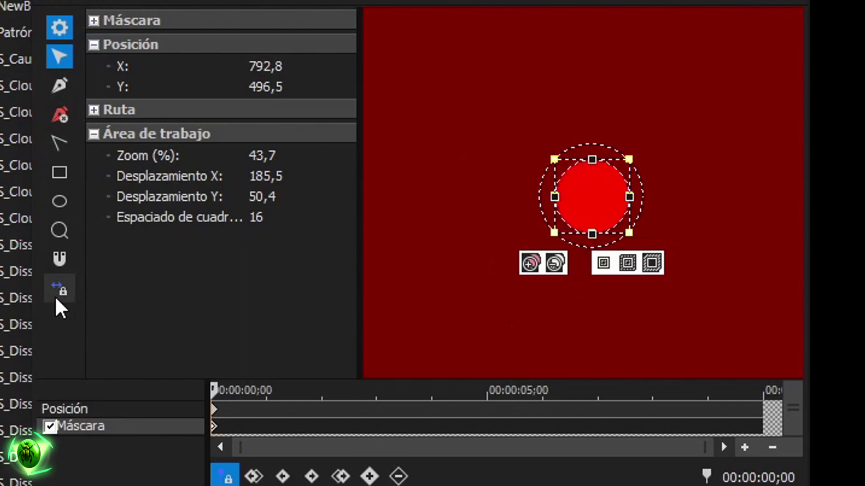
drag(606, 195, 652, 180)
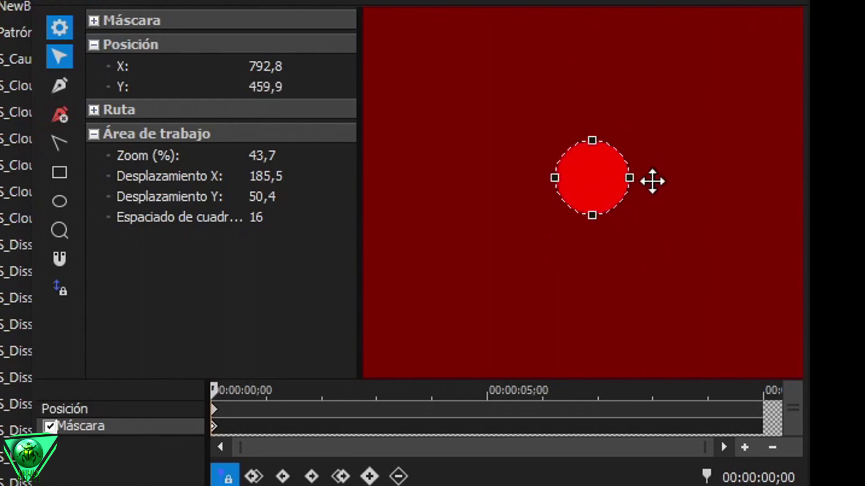
click(60, 294)
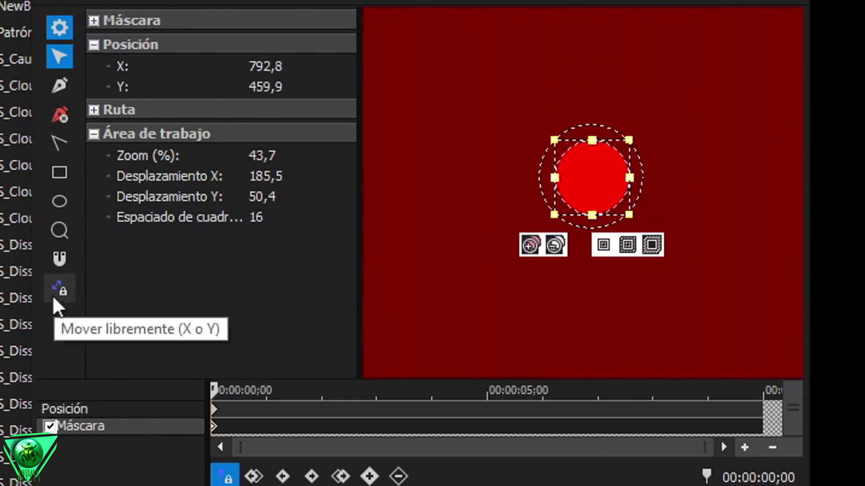
mouse_move(592, 180)
mouse_down()
mouse_move(514, 180)
mouse_move(386, 126)
mouse_move(630, 148)
mouse_move(591, 157)
mouse_move(580, 180)
mouse_up()
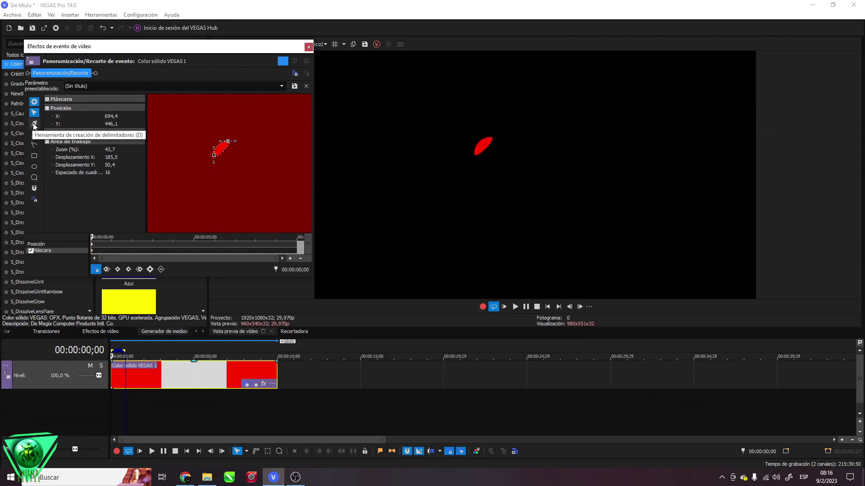
Undo back to the angular mask, select all its points, and set the time to 00:00:01;01
key(ctrl+z)
key(ctrl+z)
key(ctrl+z)
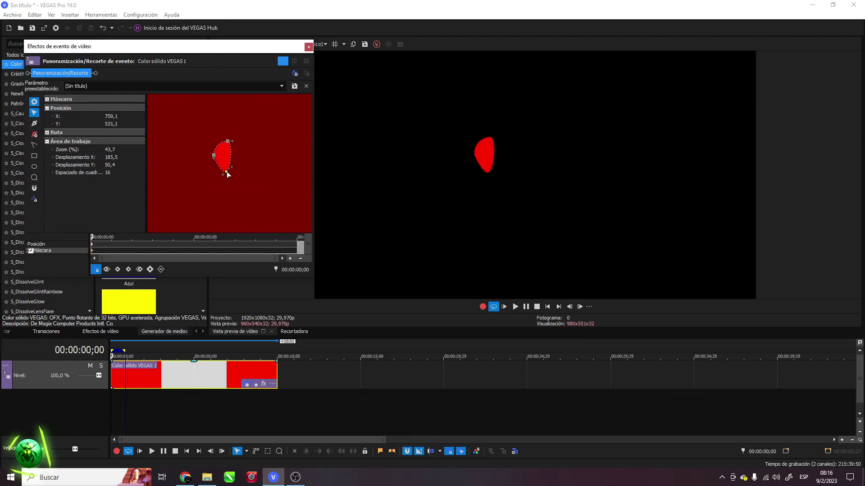
key(ctrl+z)
key(ctrl+z)
key(ctrl+z)
key(ctrl+z)
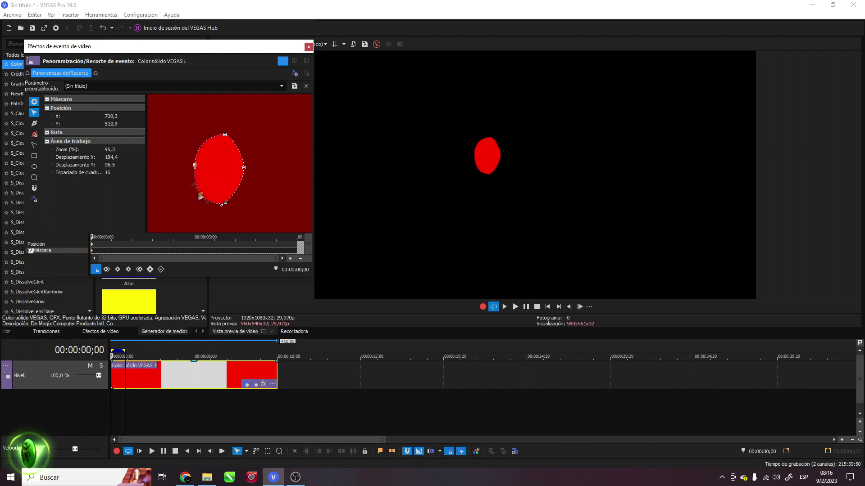
key(ctrl+z)
right_click(244, 171)
click(356, 208)
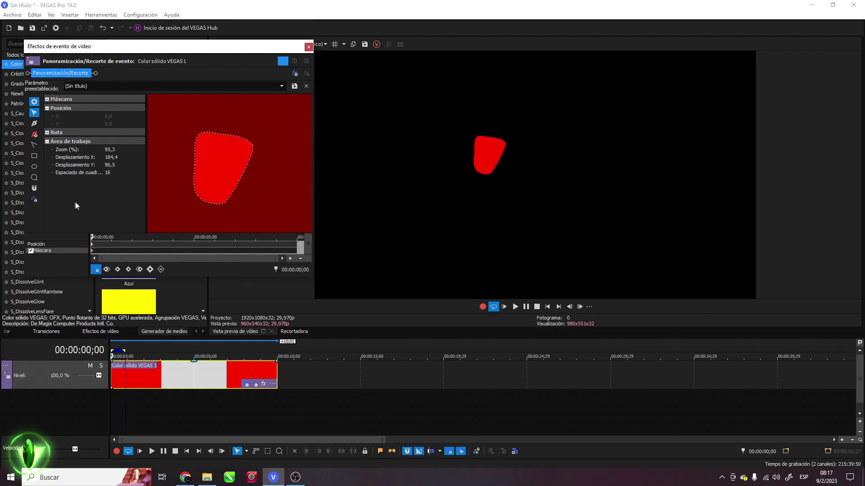
click(106, 238)
click(112, 250)
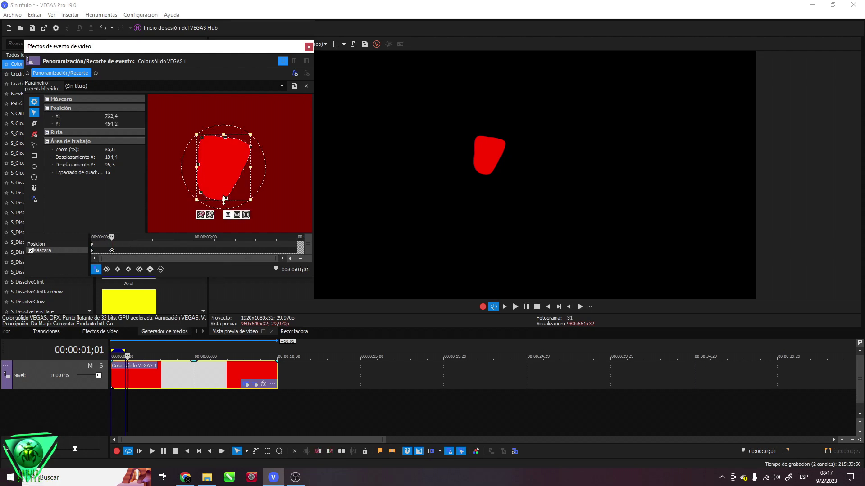
Flatten the mask at 00:00:01;01 to create a keyframe, then return to the event start
mouse_move(224, 200)
mouse_down()
mouse_move(224, 183)
mouse_move(224, 198)
mouse_up()
click(113, 237)
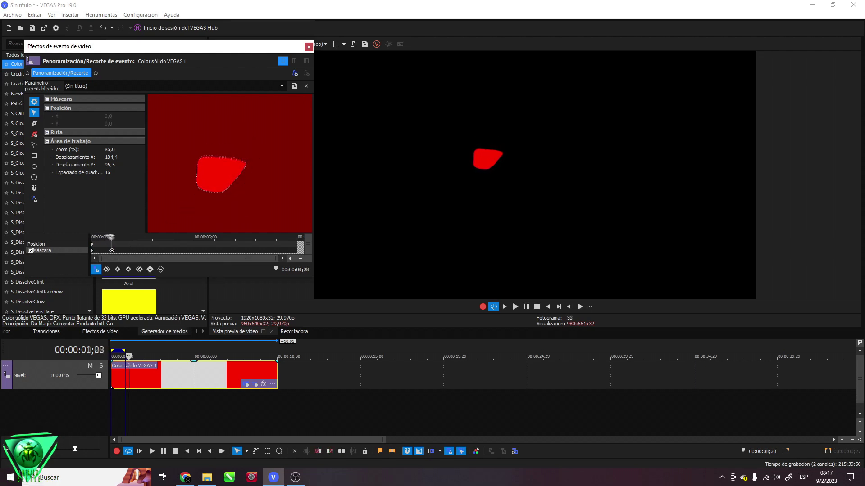
drag(111, 238, 79, 238)
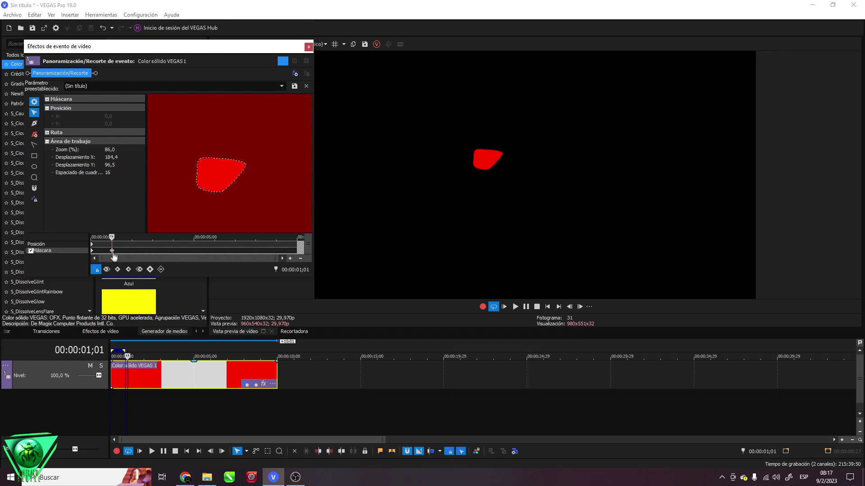
Revert an accidental loop region change and add a marker at the timeline start
scroll(186, 367, up, 5)
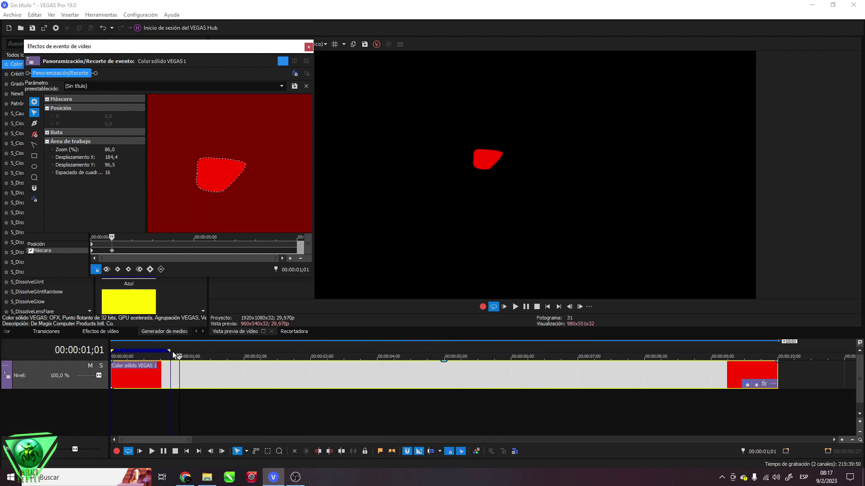
mouse_move(170, 350)
mouse_down()
mouse_move(178, 350)
mouse_move(135, 350)
mouse_move(162, 350)
mouse_up()
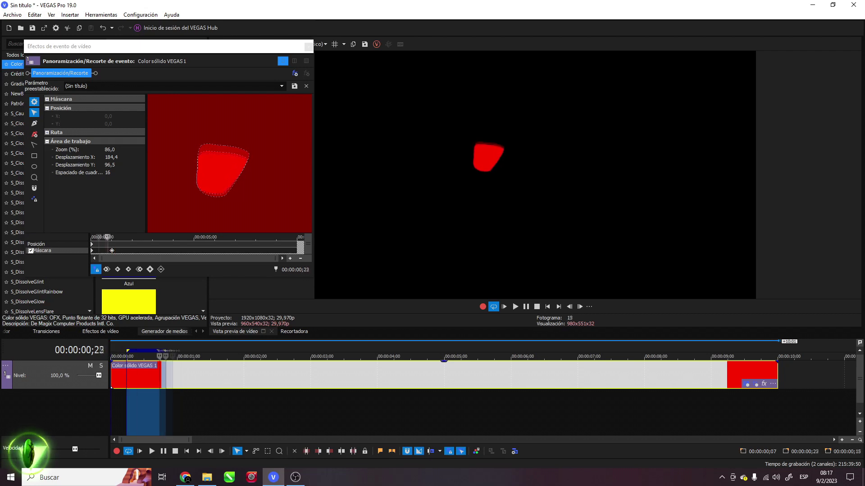
key(BackSpace)
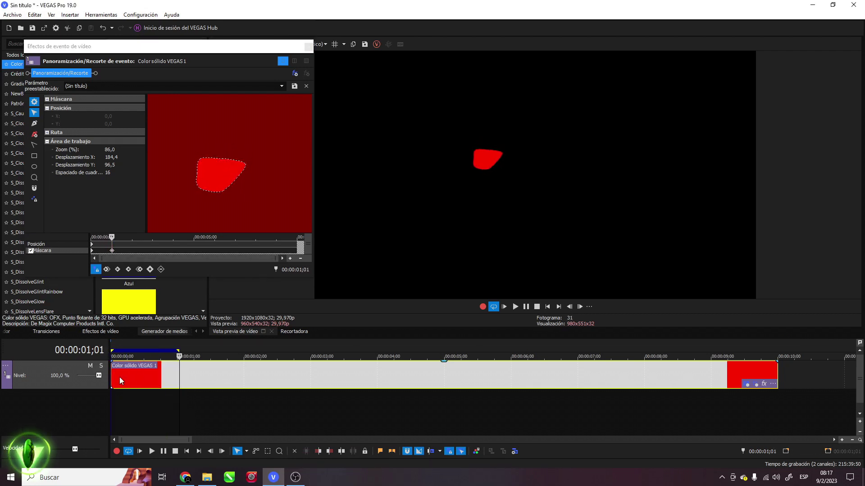
key(ctrl+Home)
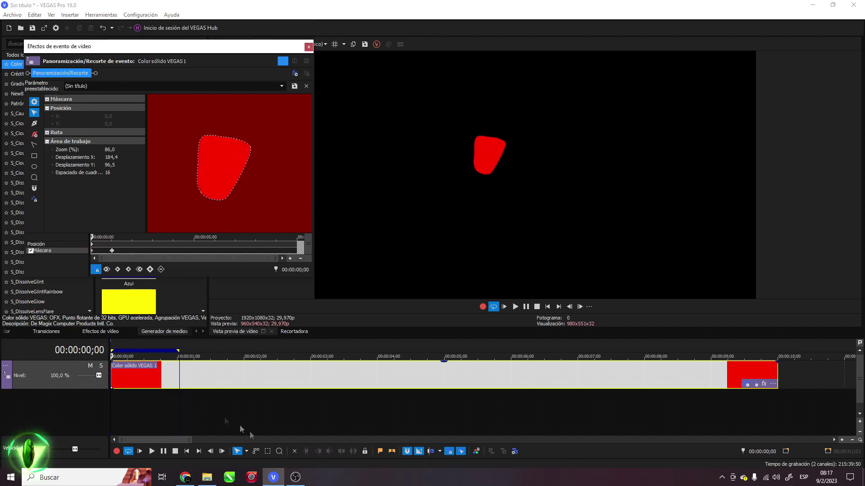
click(379, 451)
Insert a second timeline marker at 00:00:01;01 with the M key
scroll(233, 391, up, 2)
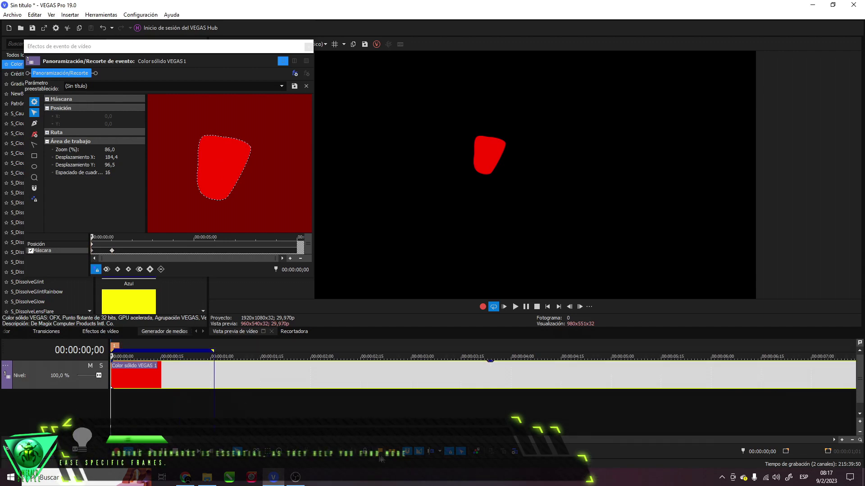
click(215, 350)
key(m)
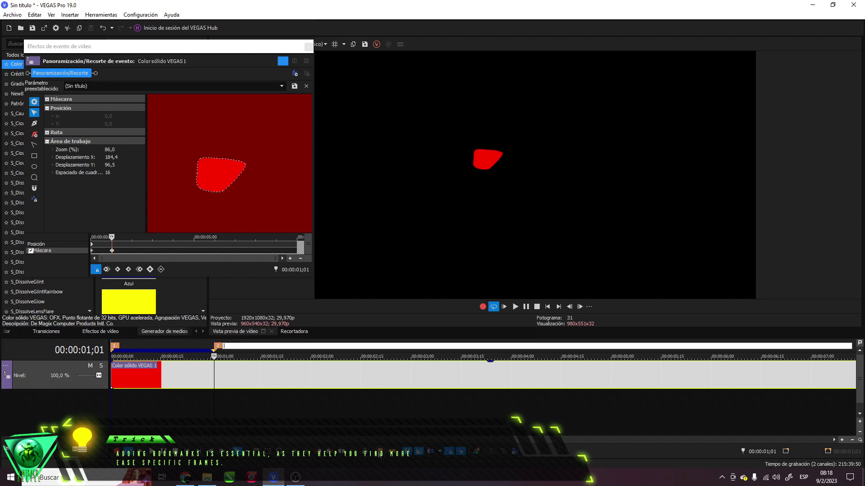
key(Return)
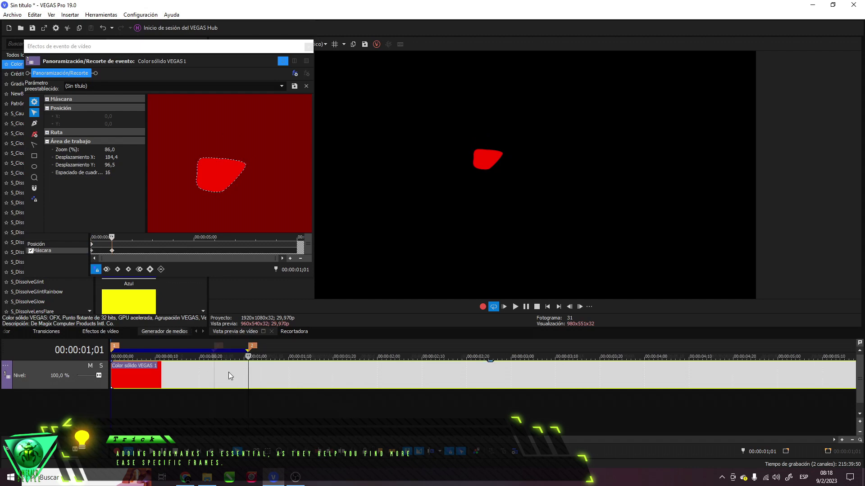
Rename marker 2 to 'FIN / END' via Cambiar nombre
right_click(218, 347)
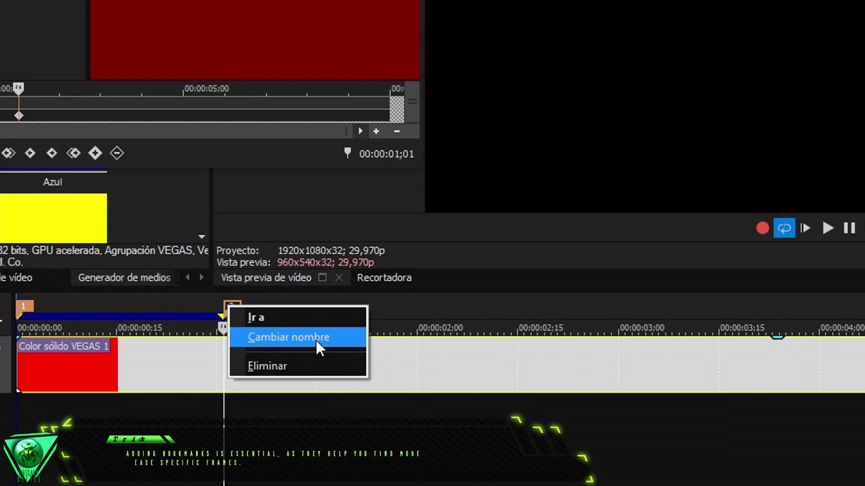
click(303, 337)
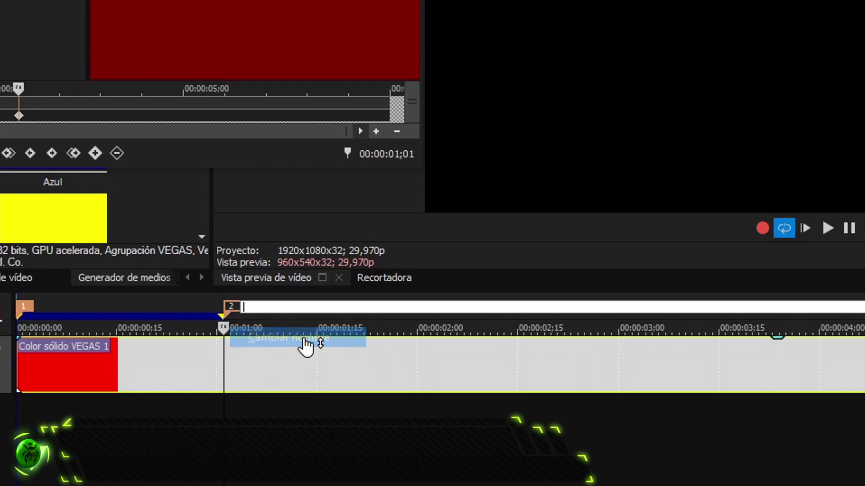
text(FIN )
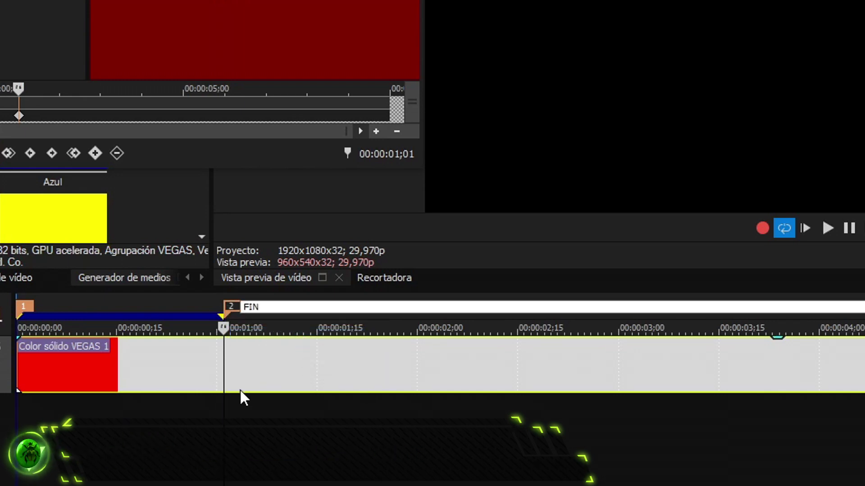
text(/ END)
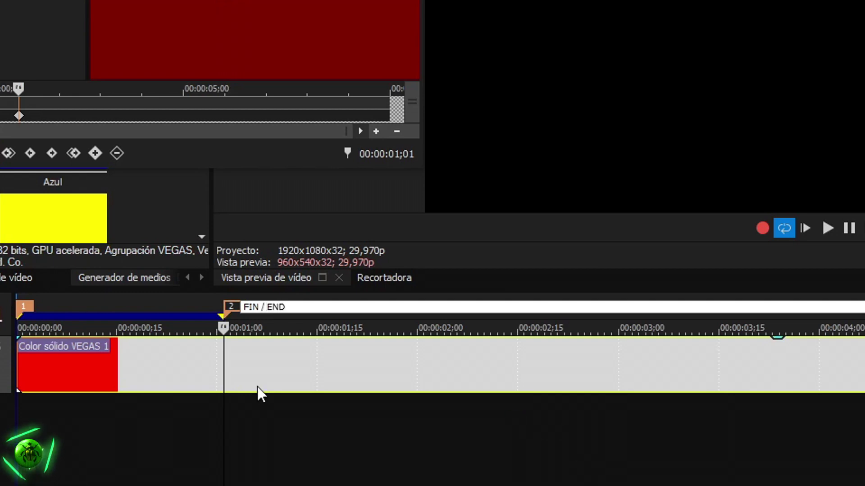
key(Return)
scroll(288, 369, down, 2)
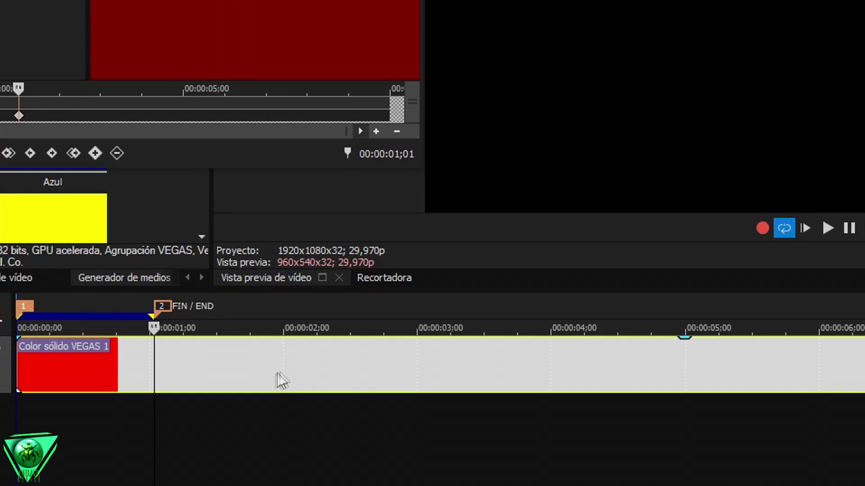
scroll(283, 378, up, 2)
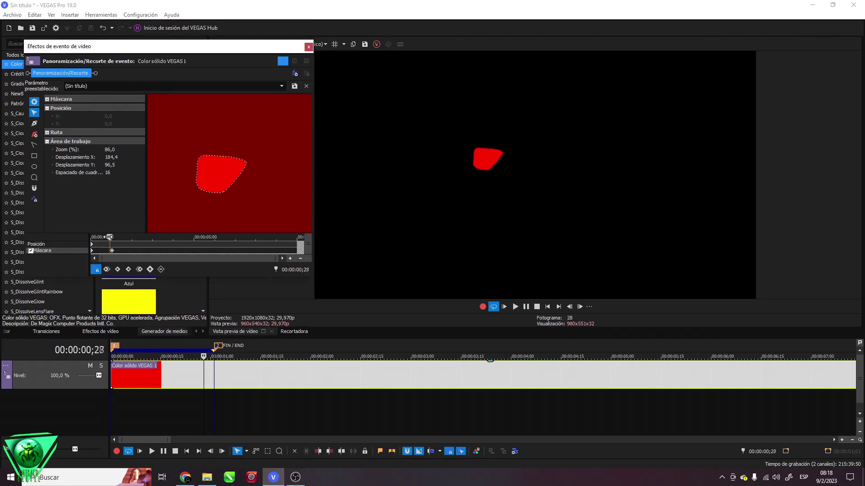
Return the cursor to 00:00:00;00 and play the mask animation in the Video Preview
drag(109, 237, 79, 239)
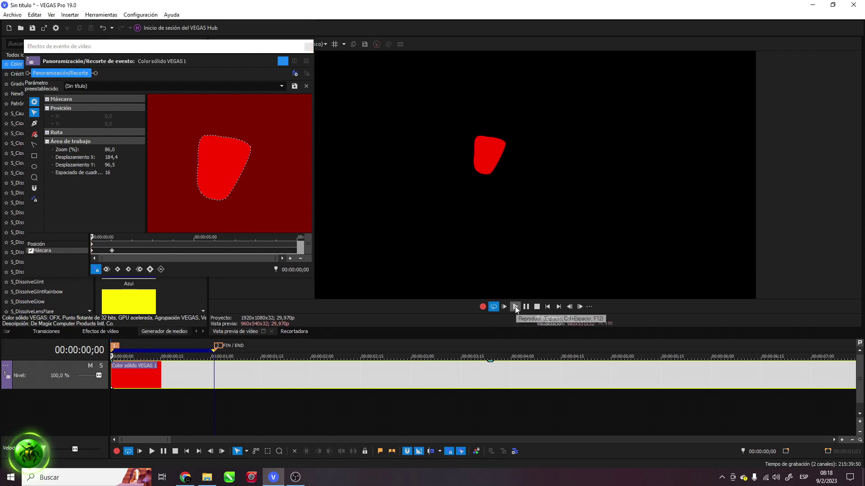
click(515, 306)
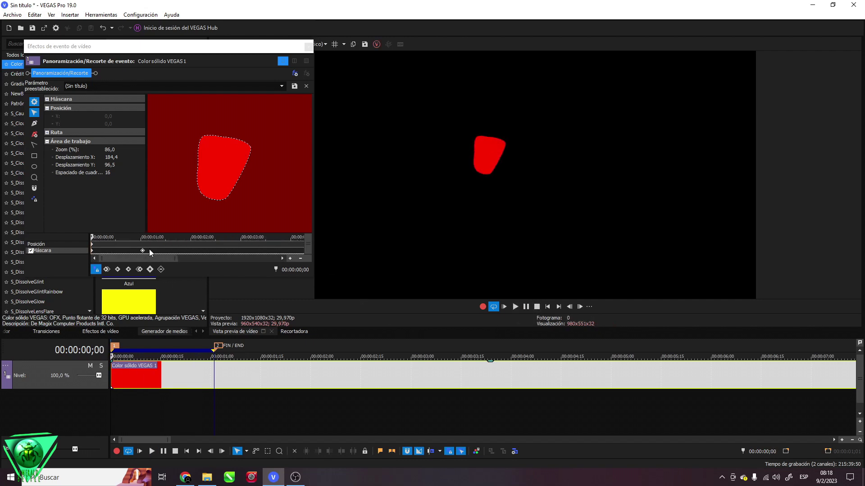
Drag the FIN / END marker back to frame 12 (00:00:00;12)
click(194, 252)
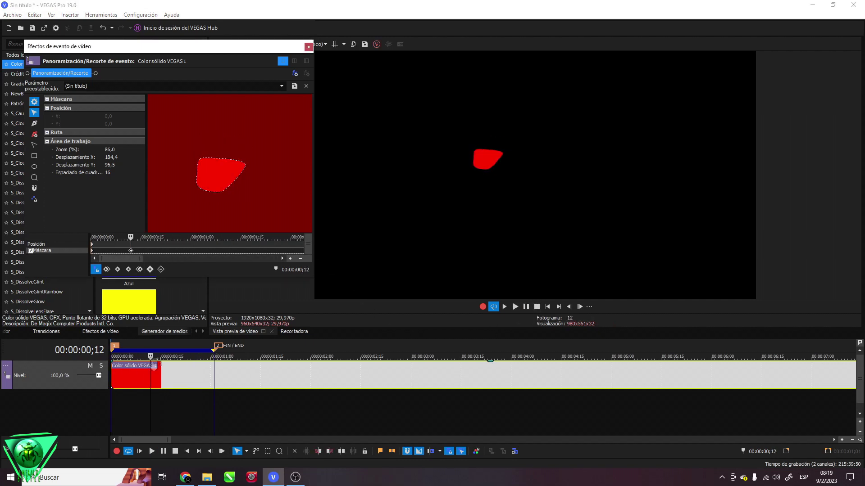
drag(218, 348, 155, 348)
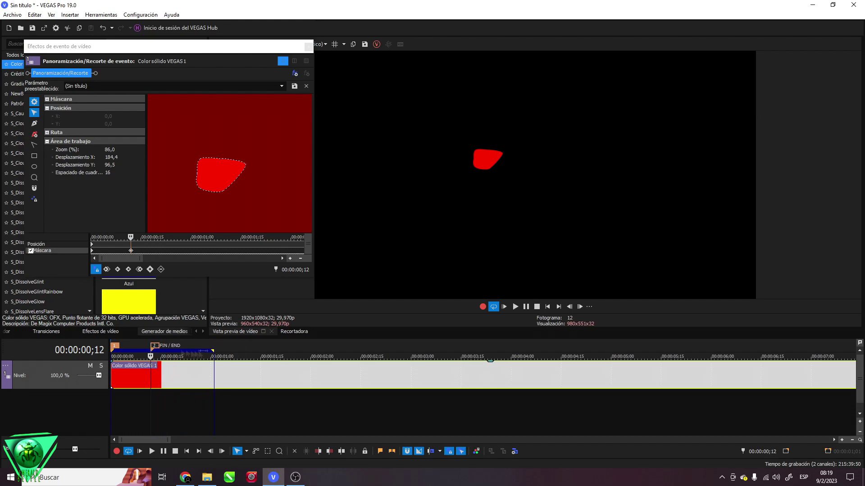
click(93, 255)
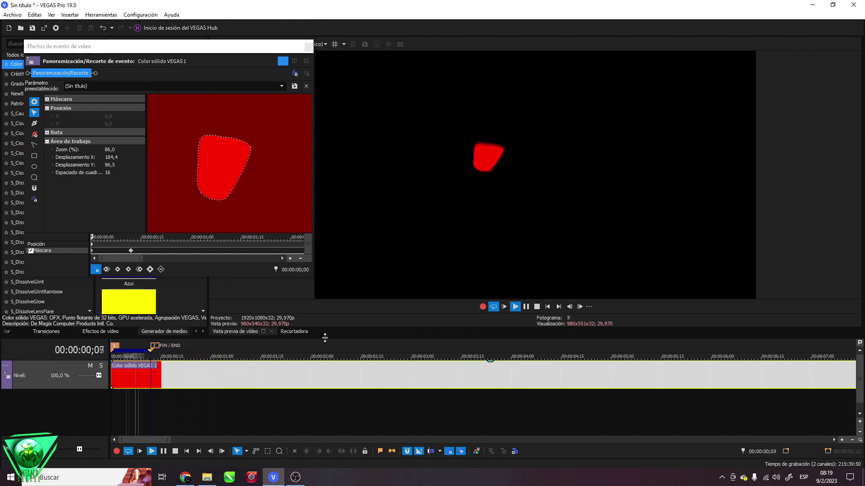
Squash the red mask flatter by dragging its bottom edge up, then select the whole mask at frame 0
drag(221, 193, 222, 181)
click(222, 181)
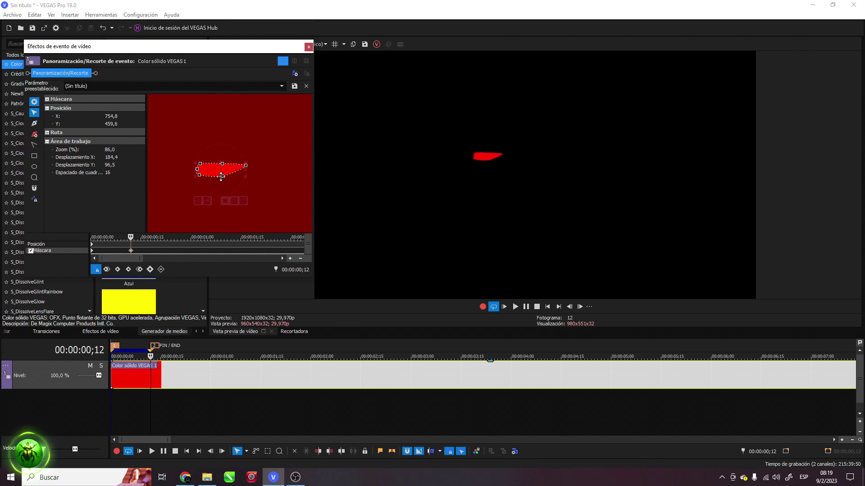
click(93, 252)
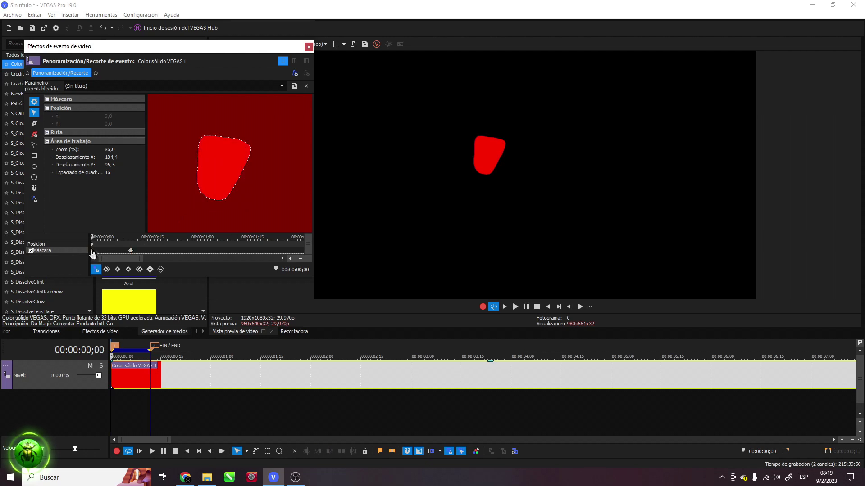
click(216, 202)
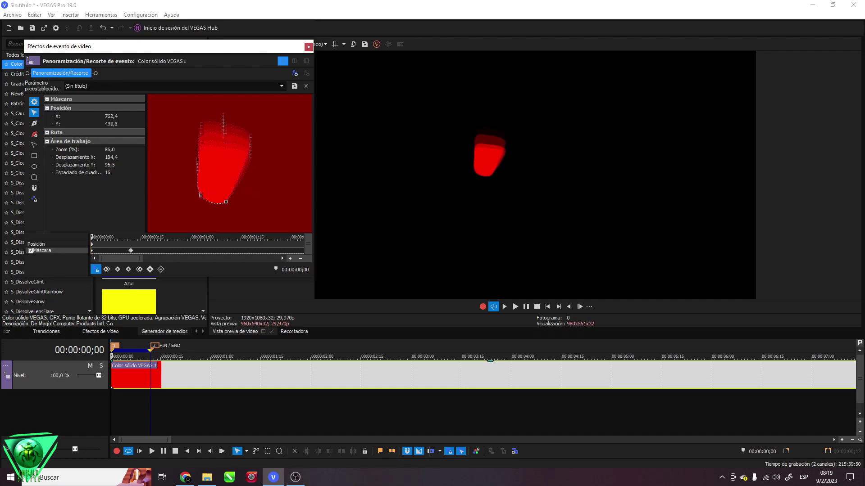
At frame 0, lower the top points, stretch the mask taller, rotate it upright, then loop-play
drag(223, 121, 251, 179)
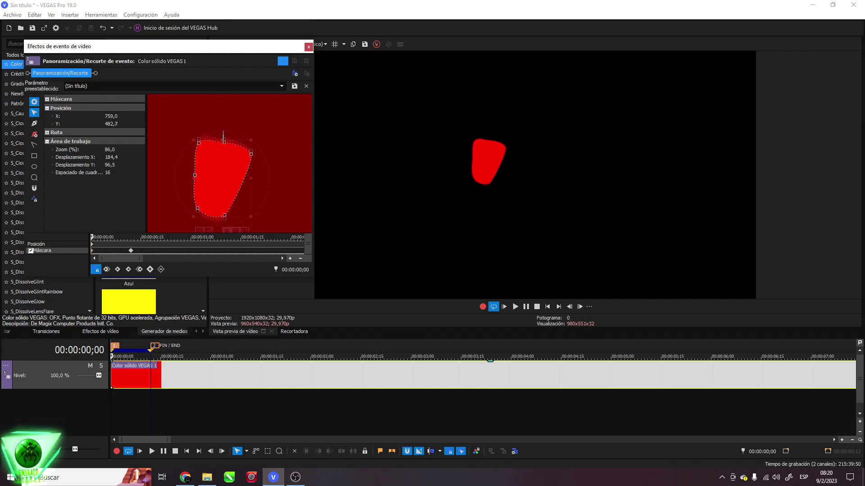
drag(224, 135, 286, 218)
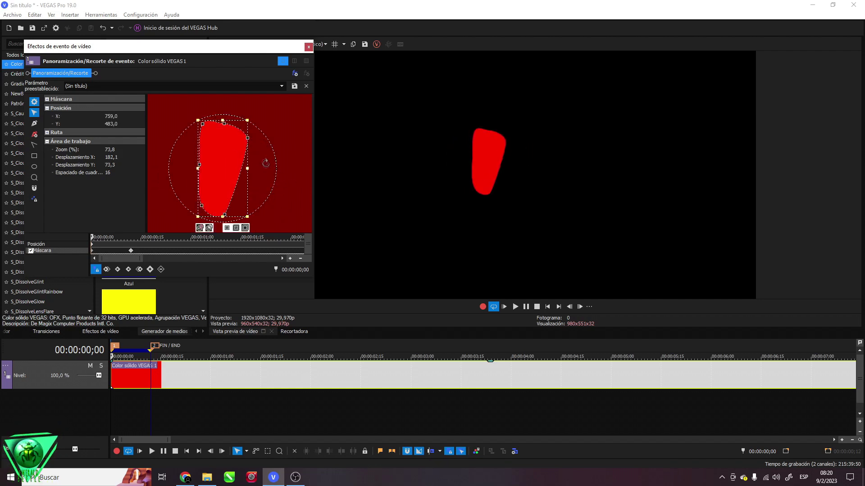
drag(264, 168, 273, 198)
click(515, 307)
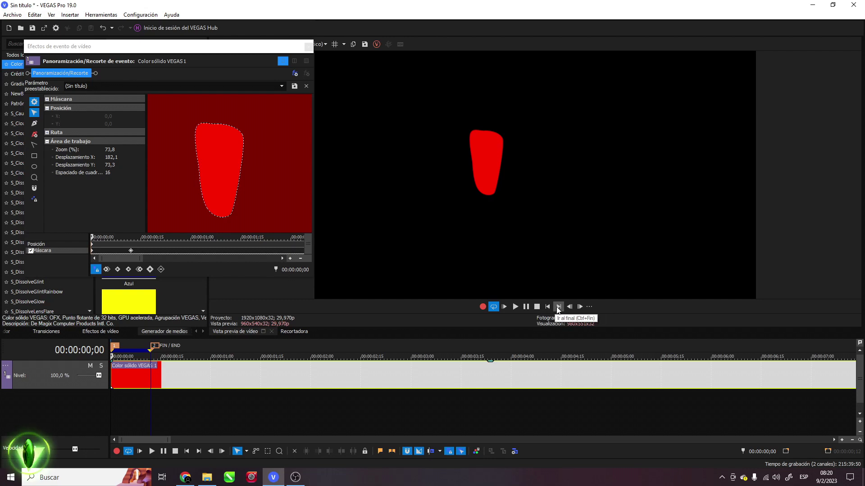
Step the mask animation forward and back frame by frame in the Video Preview
click(580, 307)
click(581, 307)
click(580, 307)
click(581, 306)
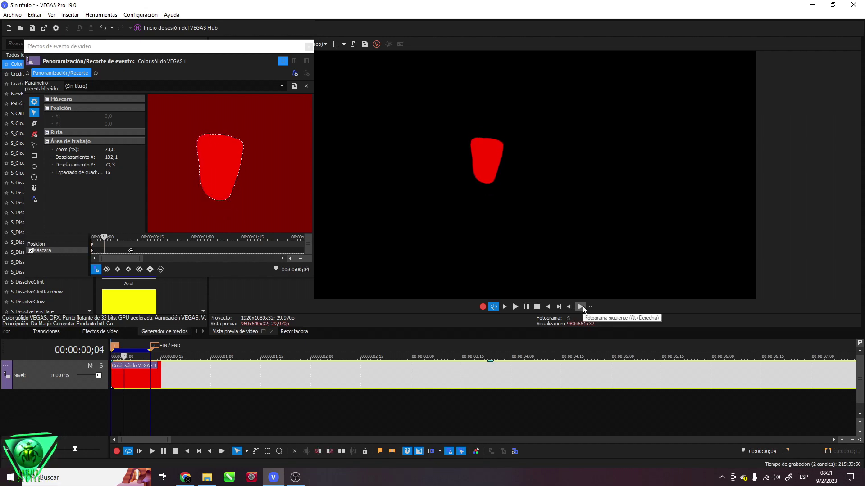
click(581, 307)
click(581, 307)
click(581, 306)
click(582, 307)
click(581, 307)
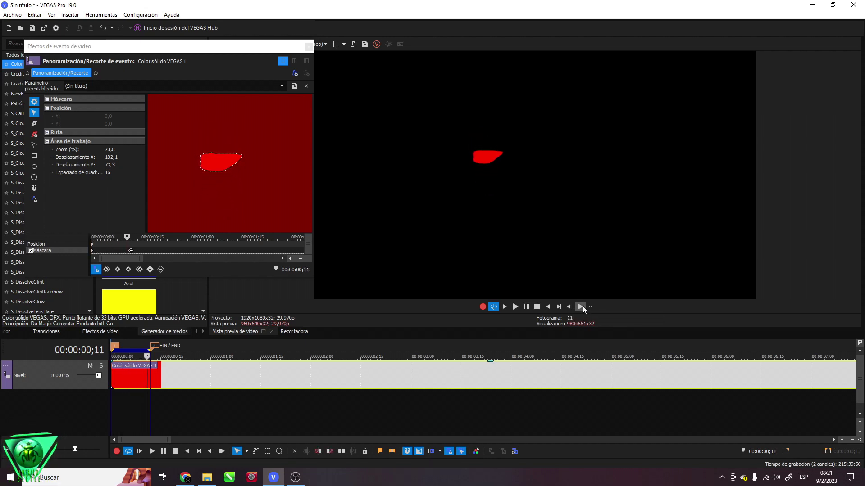
click(581, 307)
click(570, 307)
click(570, 307)
click(570, 306)
click(569, 306)
click(570, 307)
click(570, 307)
click(570, 307)
click(570, 307)
click(570, 306)
click(569, 307)
click(570, 307)
click(570, 307)
click(577, 308)
click(577, 307)
click(577, 308)
click(576, 308)
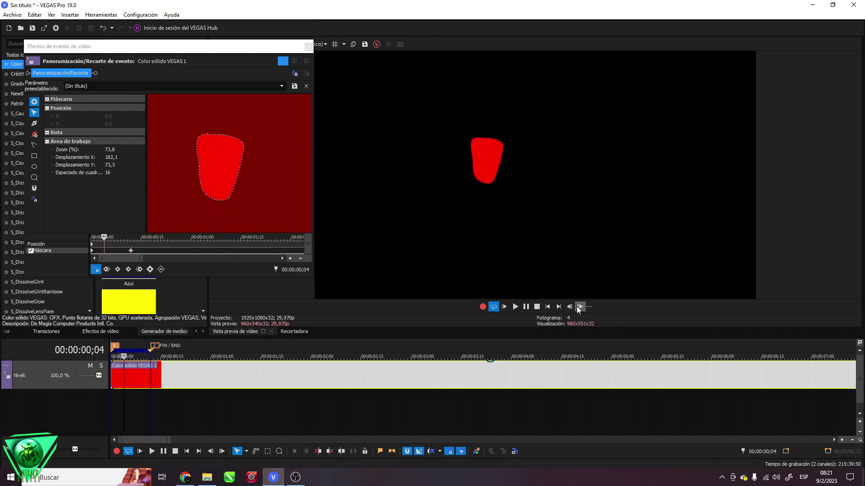
click(577, 307)
click(577, 307)
click(576, 308)
click(577, 307)
click(577, 308)
Open Editar conjunto de botones visibles from the preview's extra options menu
click(589, 307)
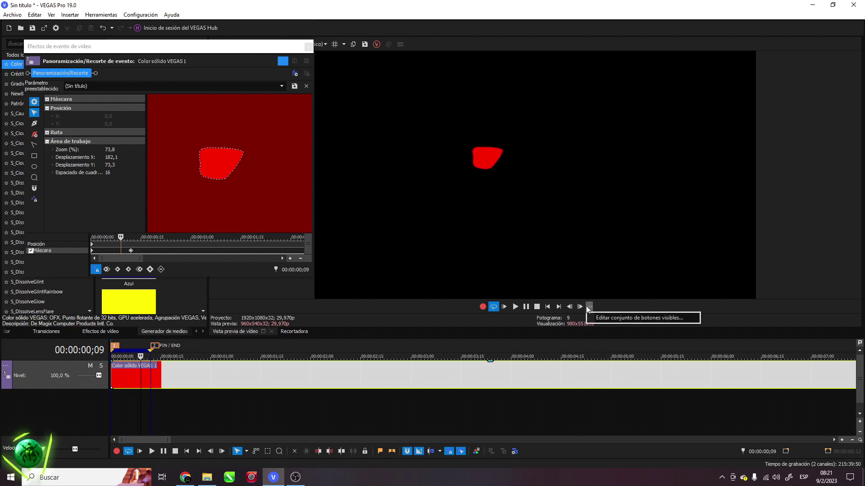
click(580, 306)
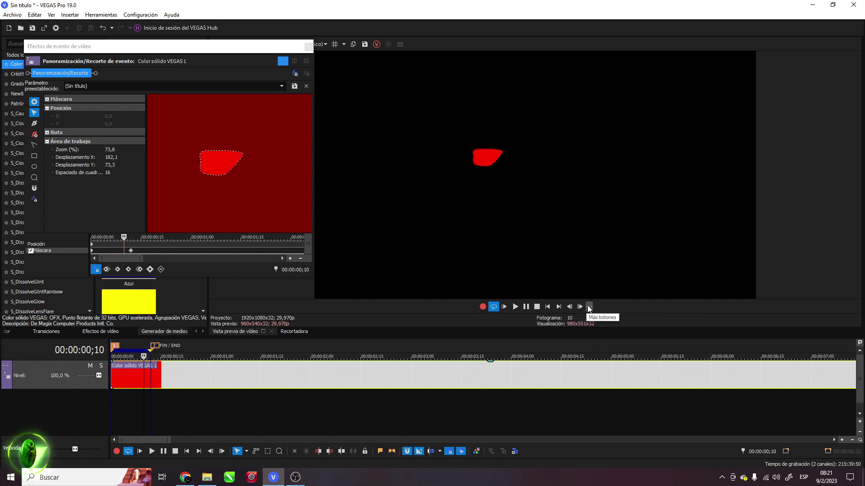
click(587, 306)
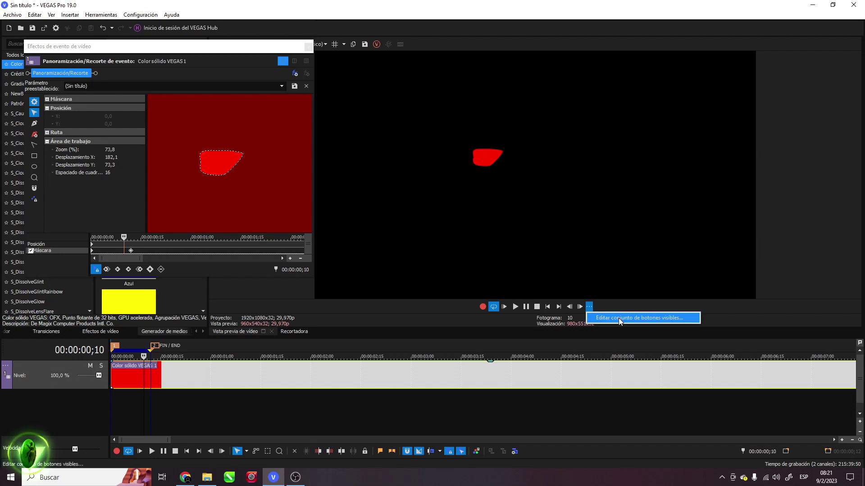
click(618, 318)
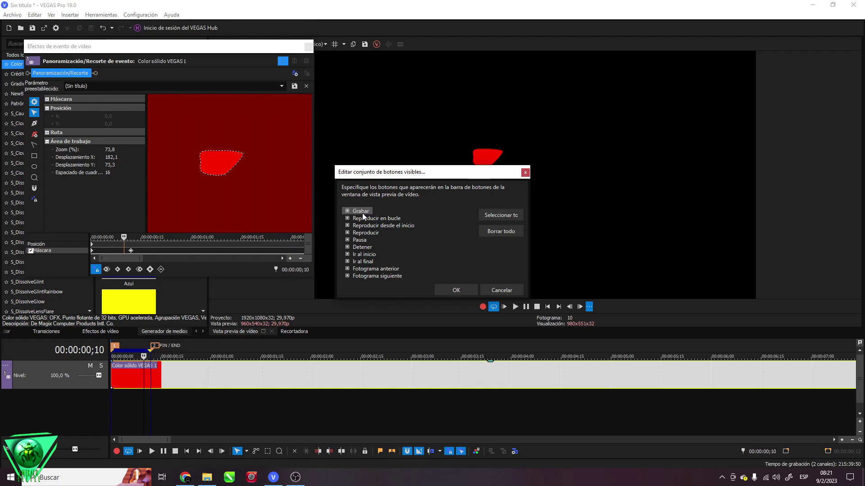
Close the preview-buttons dialog unchanged and return the playhead to 00:00:00;00
click(525, 172)
key(Home)
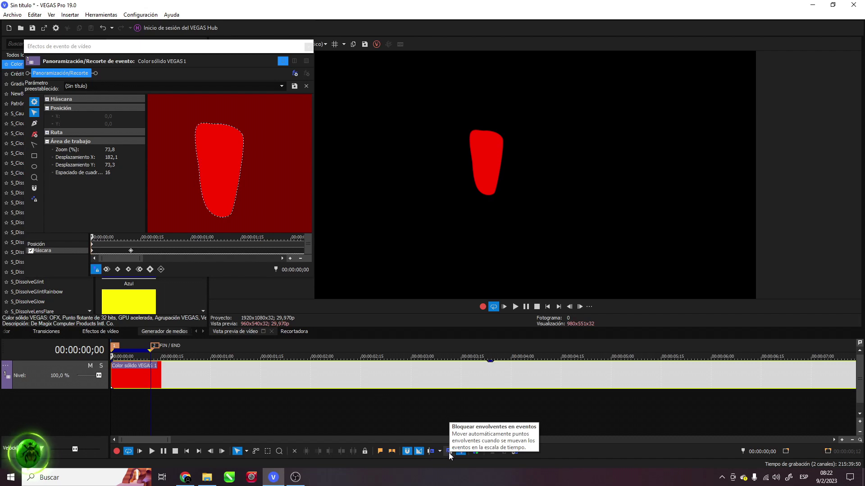
Turn on timeline snapping and close the floating Efectos de evento de vídeo window
click(407, 451)
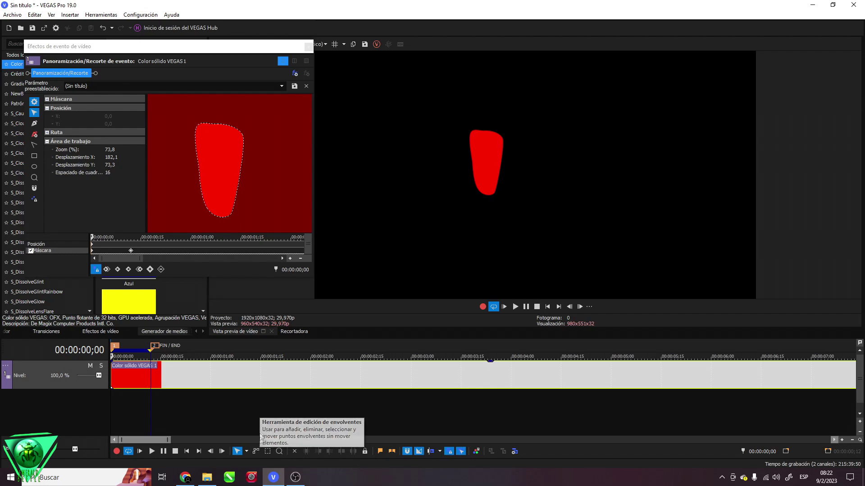
click(309, 47)
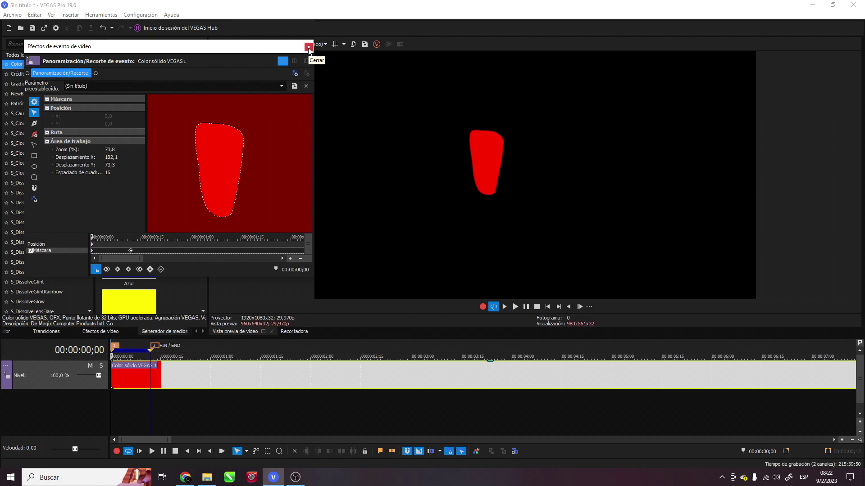
click(309, 47)
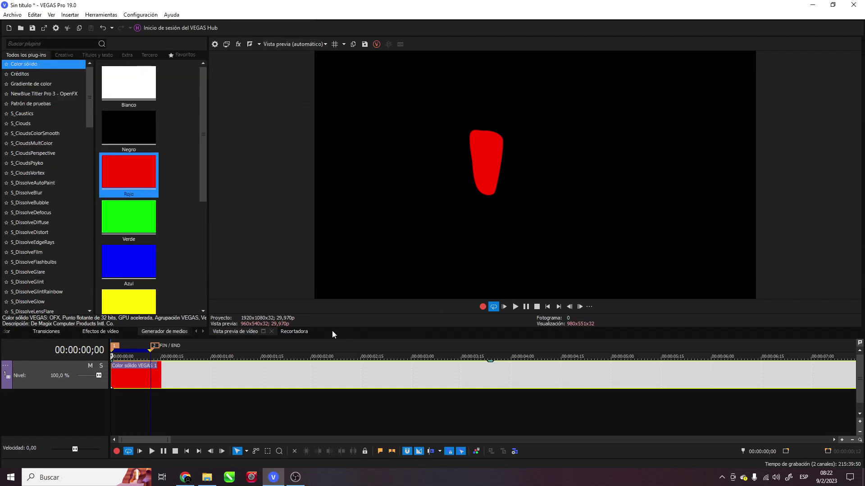
scroll(284, 377, down, 6)
scroll(244, 363, up, 2)
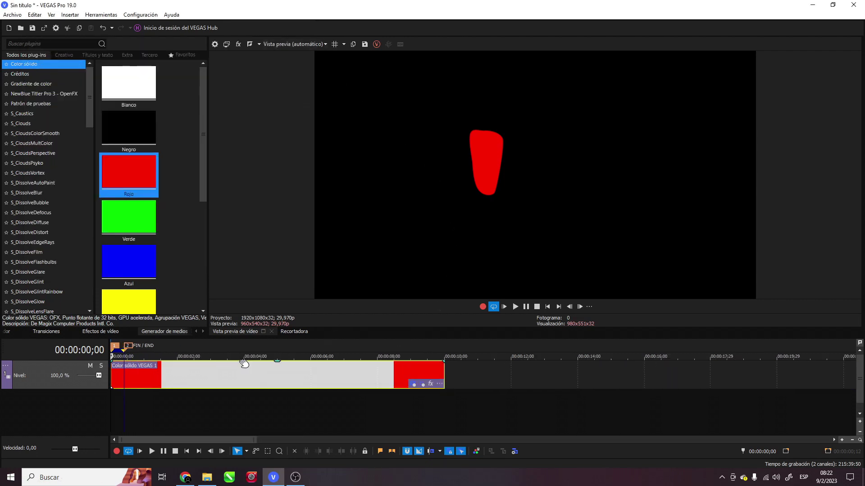